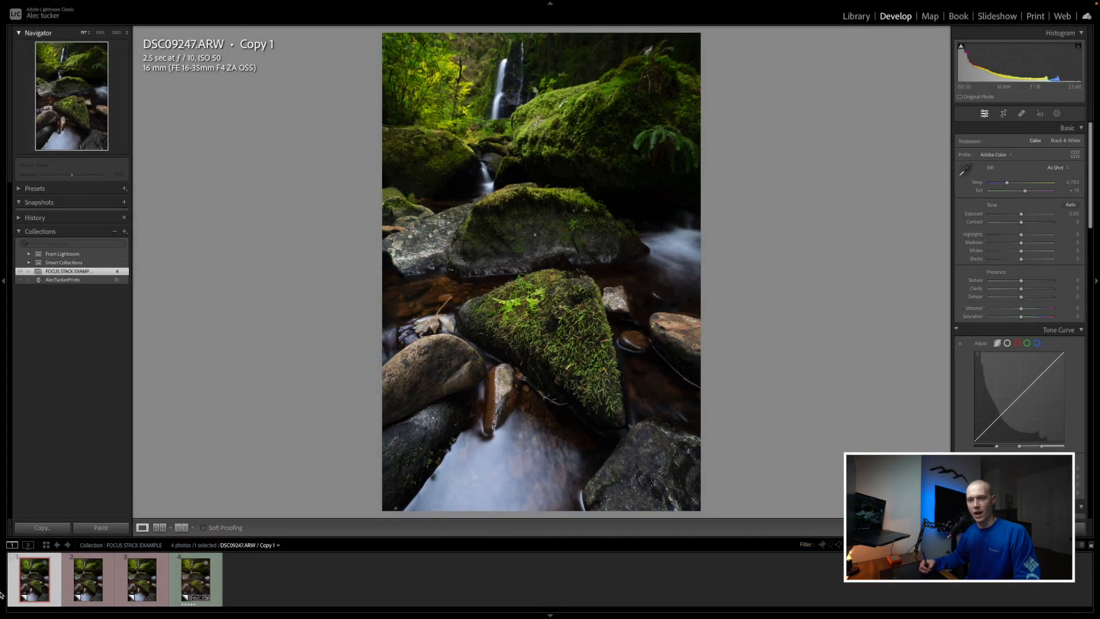
Compare the three exposures' focus up close: foreground moss in DSC09247, middle boulder in DSC09248 and waterfall in DSC09249
left_click(142, 600)
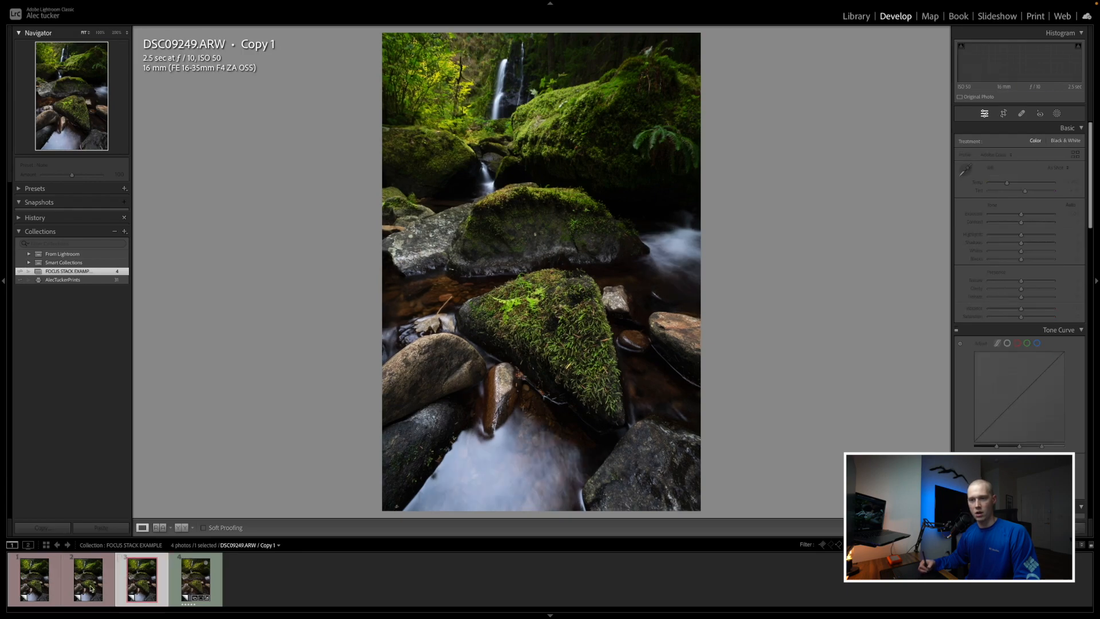
left_click(59, 573)
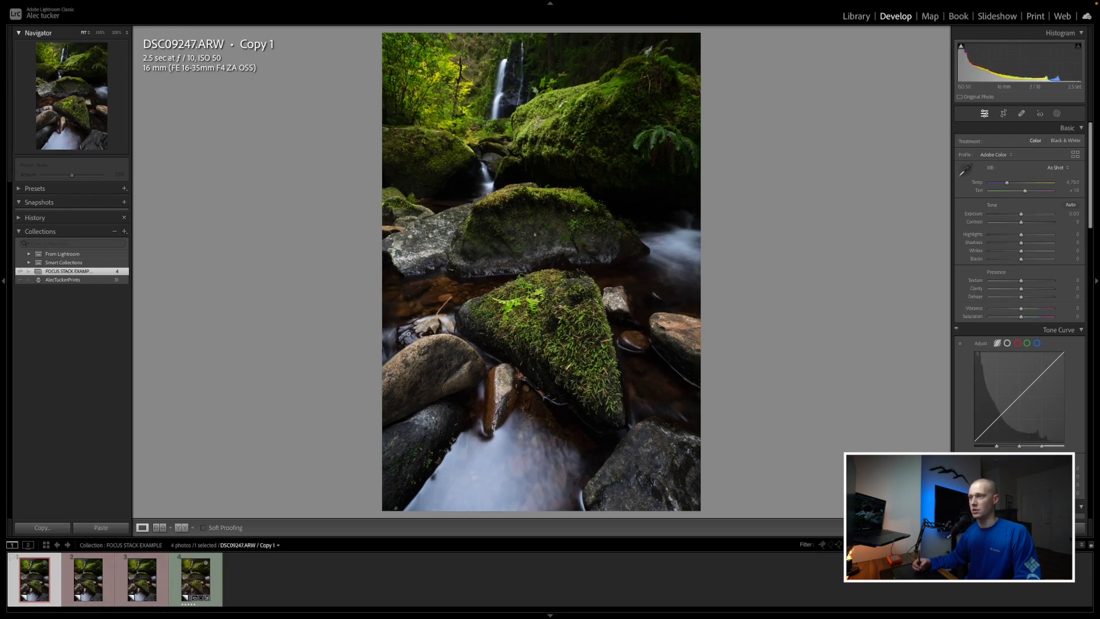
left_click_drag(553, 318, 524, 230)
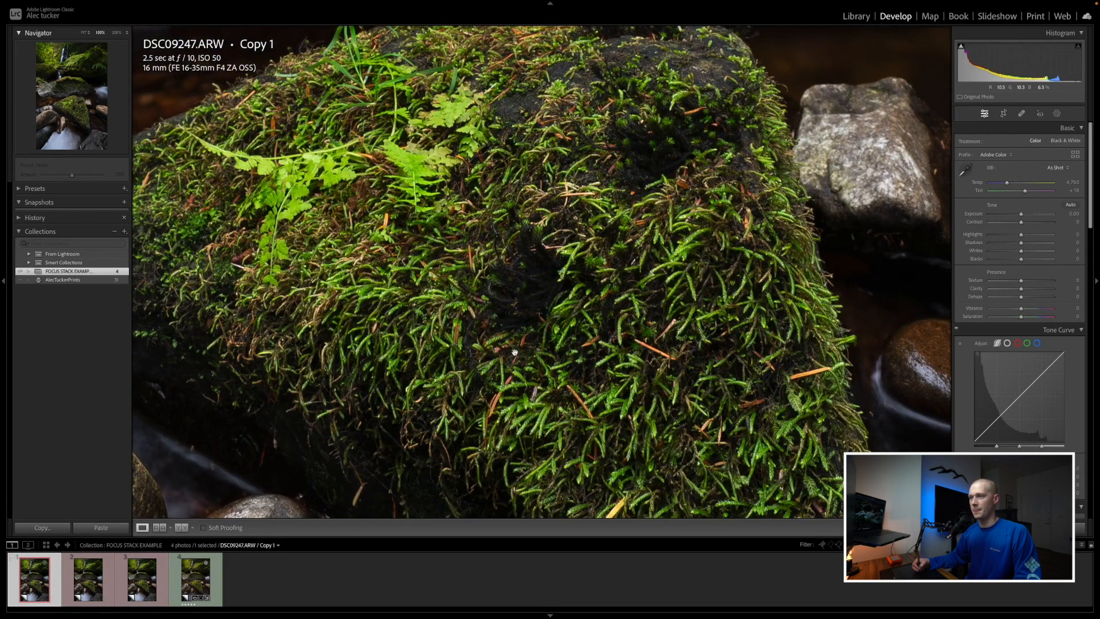
left_click_drag(514, 353, 507, 258)
left_click(536, 267)
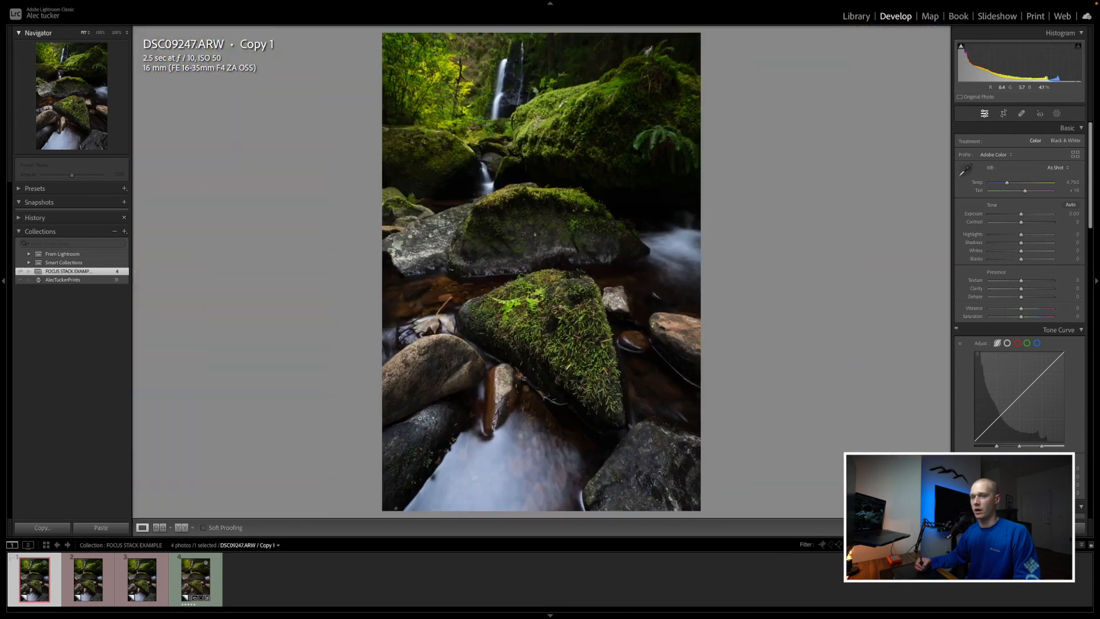
key("Right")
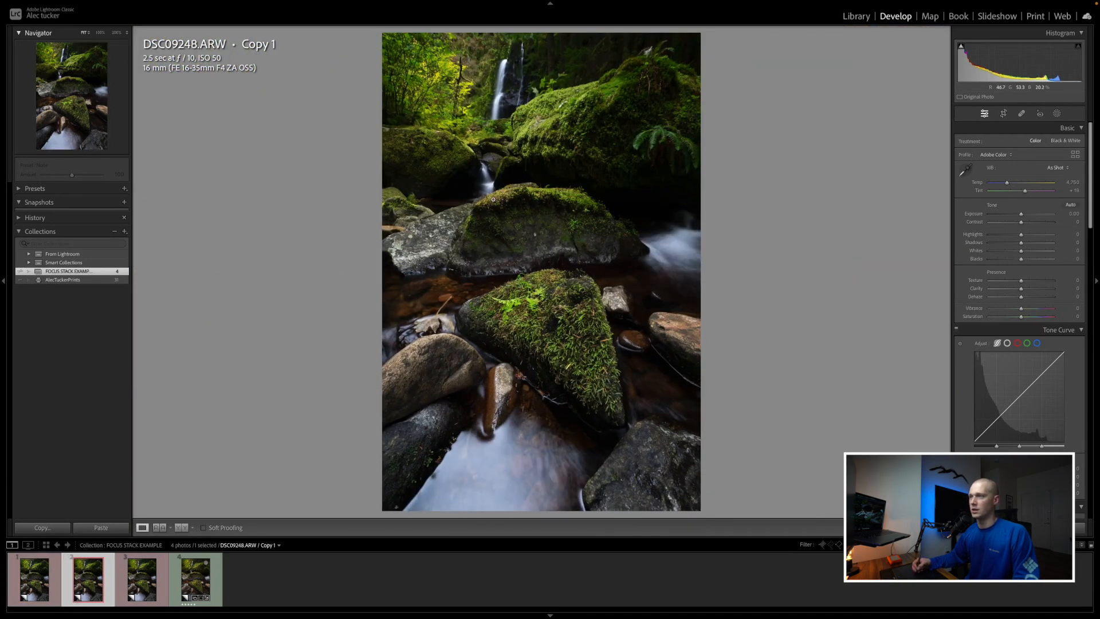
left_click(559, 233)
left_click(489, 306)
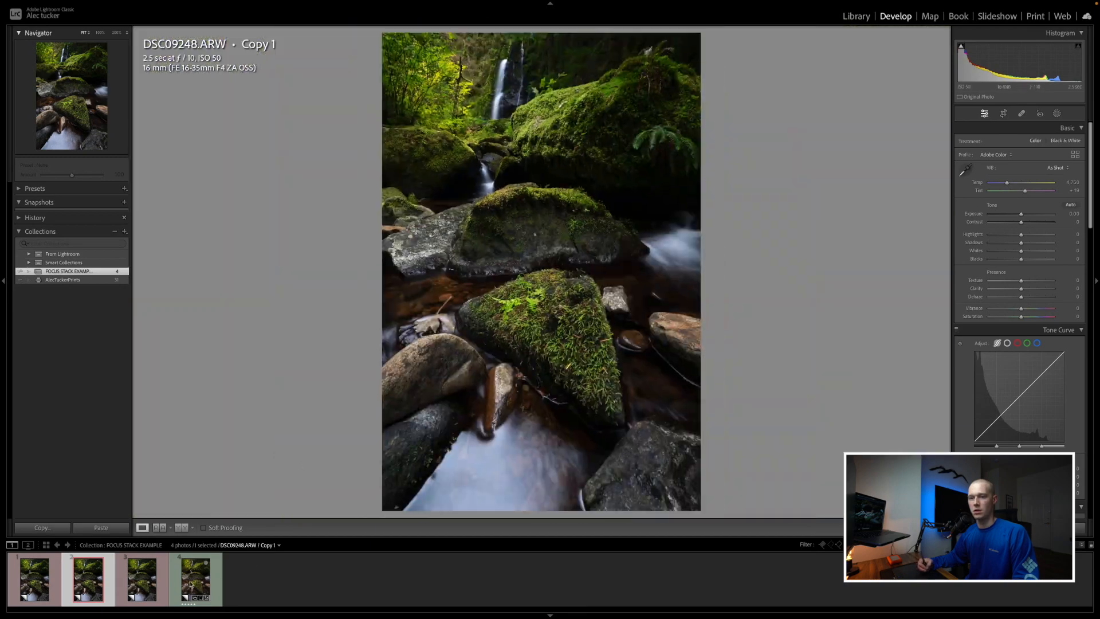
key("Right")
left_click(541, 76)
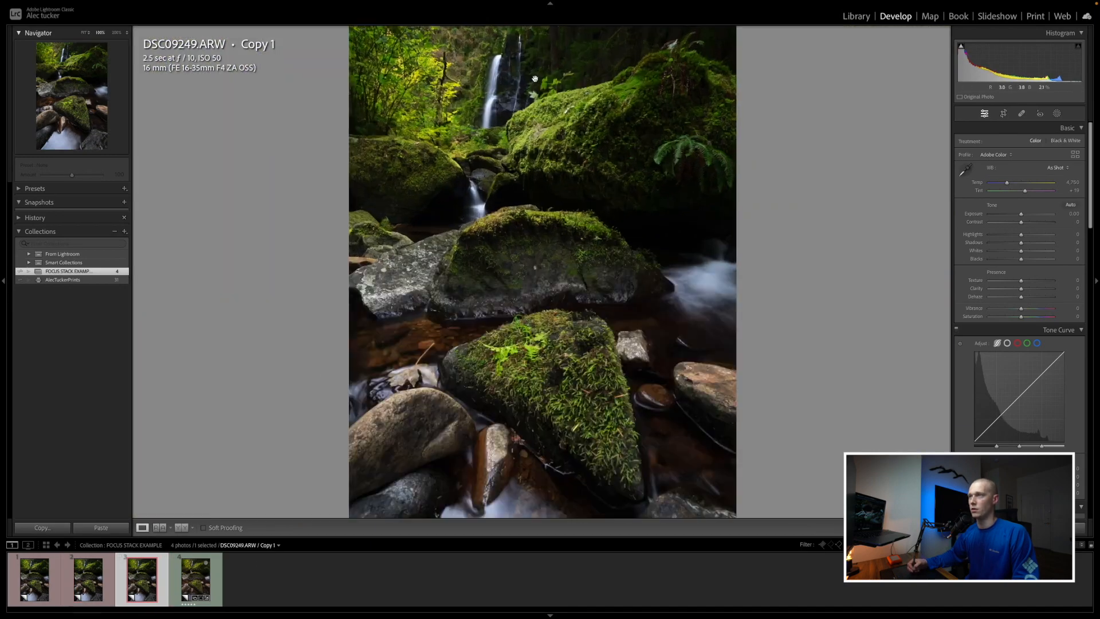
left_click(541, 77)
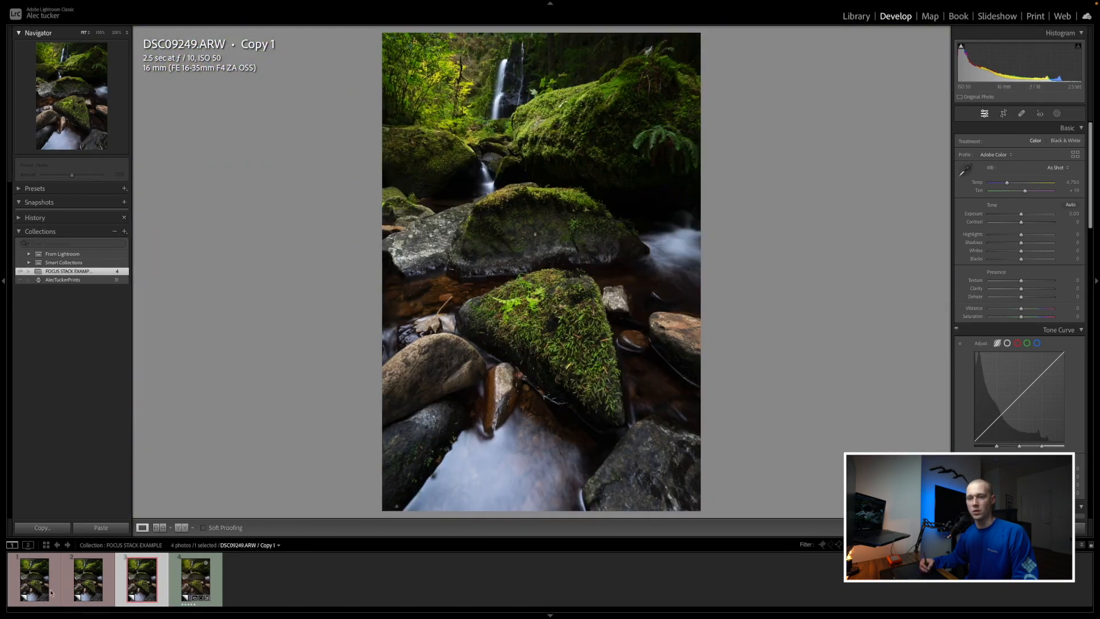
Select the three photos DSC09247, DSC09248 and DSC09249 together
left_click(33, 581)
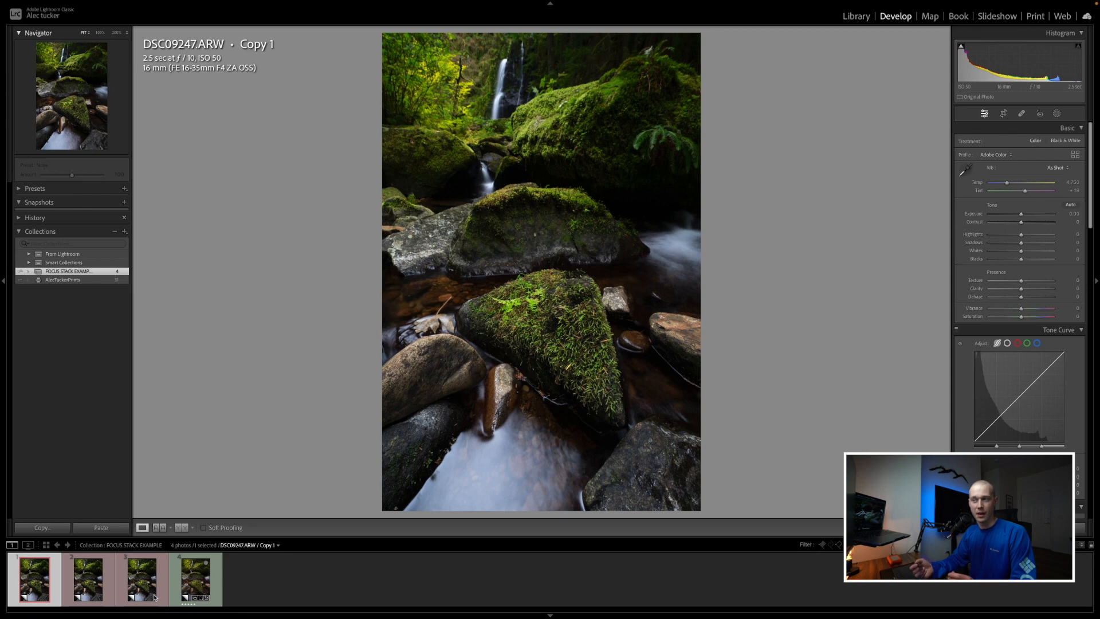
left_click(154, 597, "shift")
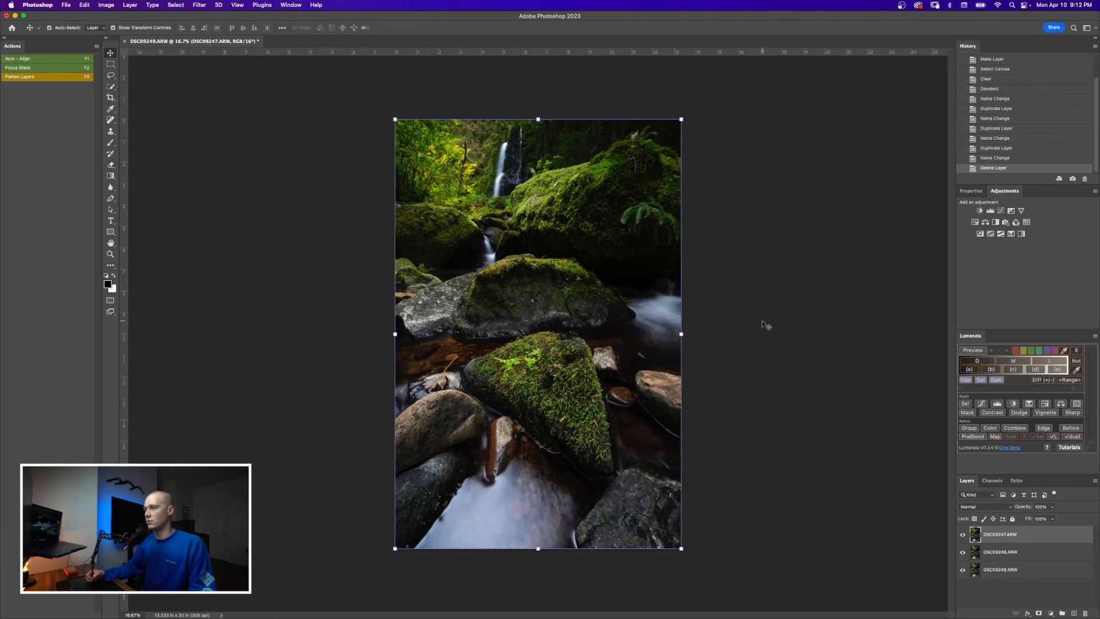
In Photoshop, rename the top layer, DSC09247.ARW, as FOREGROUND
left_click(766, 336)
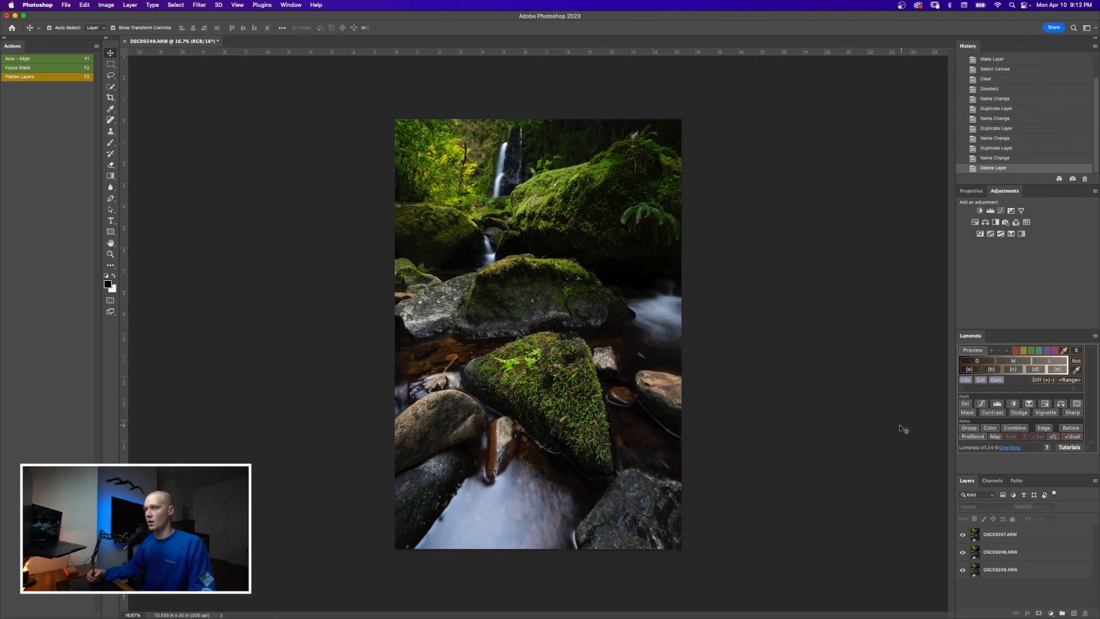
left_click(475, 292)
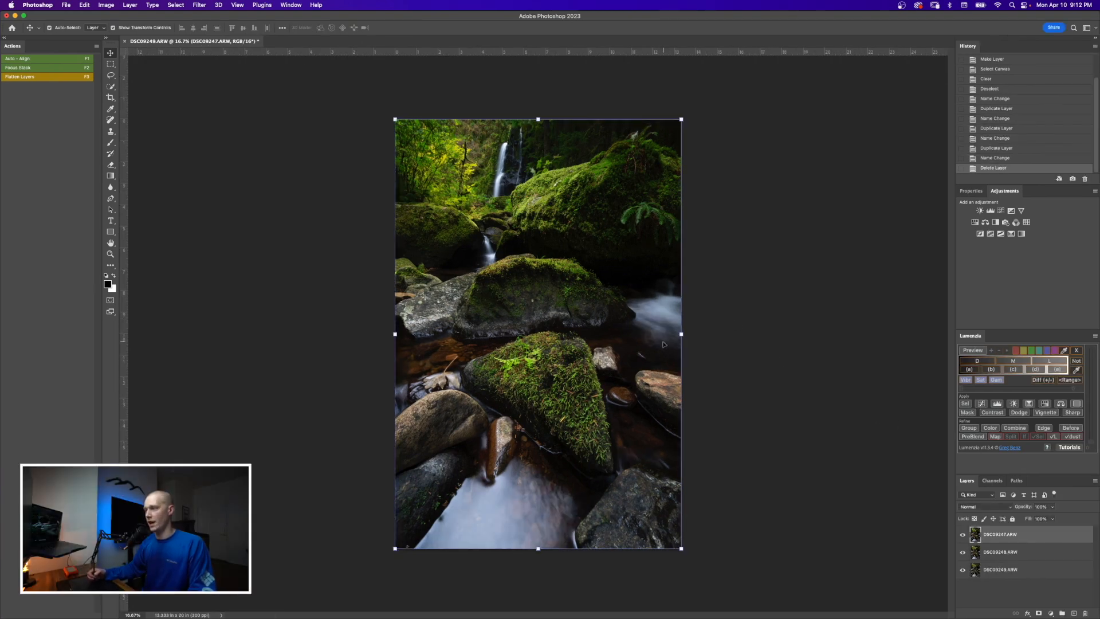
double_click(1006, 535)
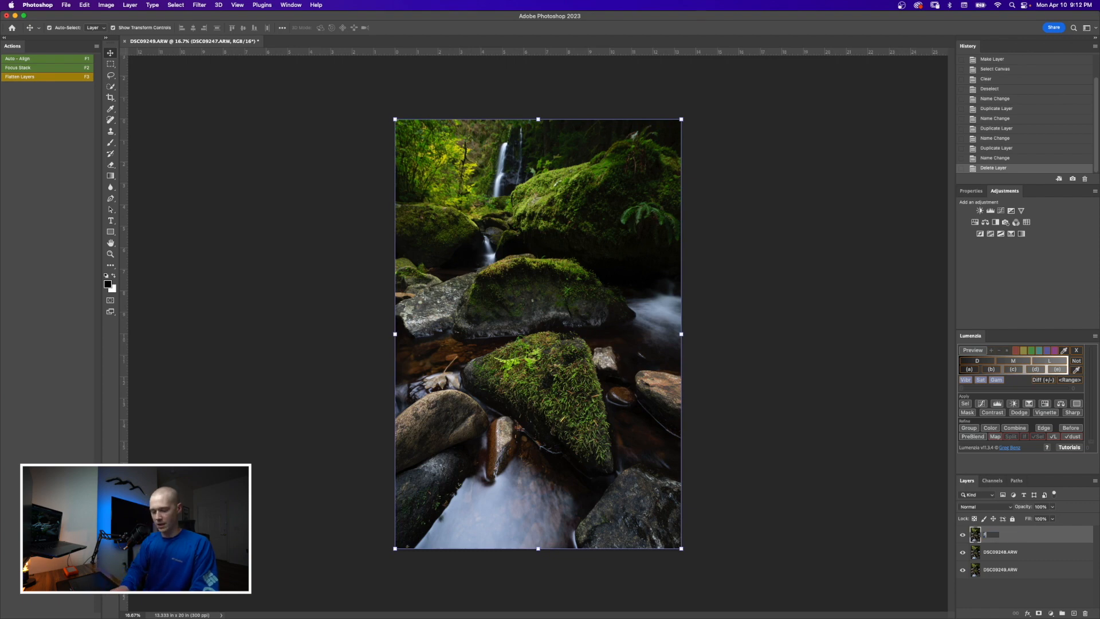
type("FOREGROUND")
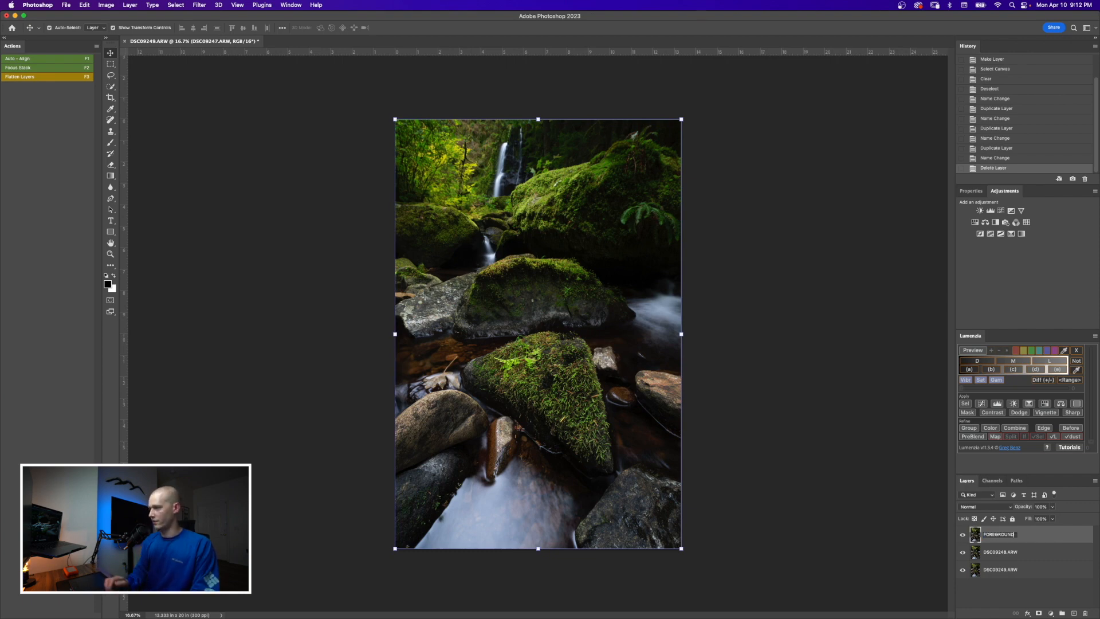
key("Return")
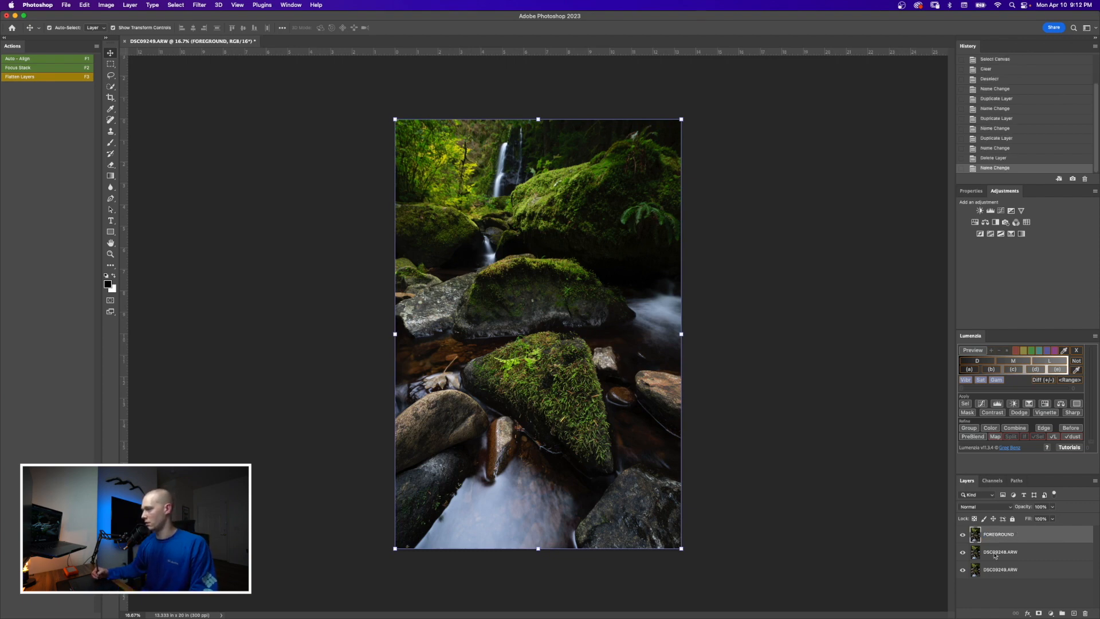
Rename the middle layer as MID and the bottom layer as BACK
double_click(996, 552)
type("MID")
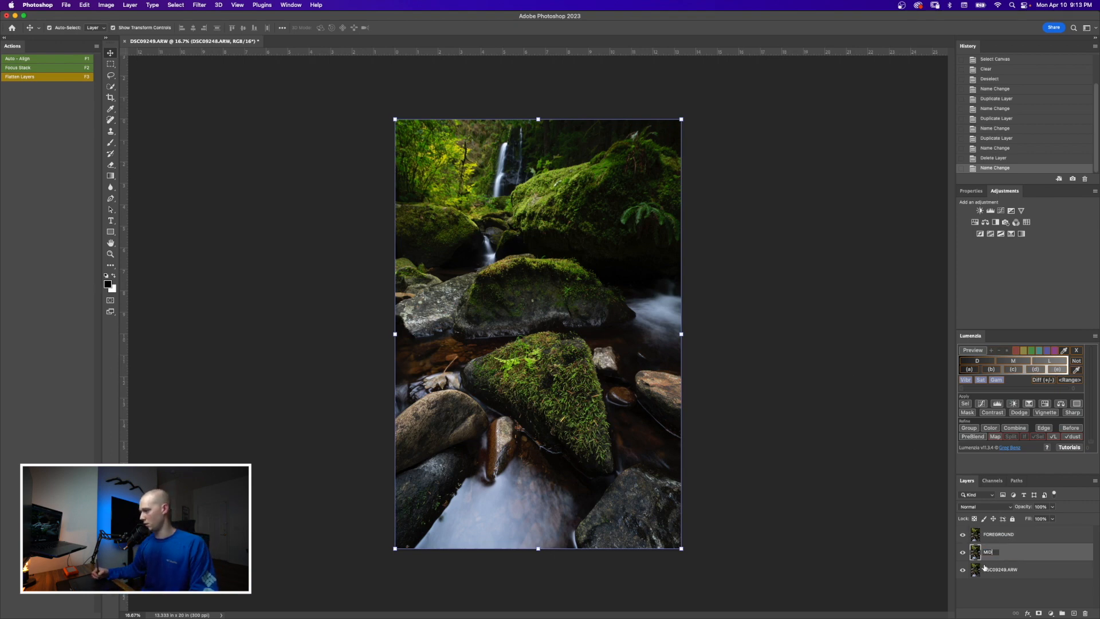
key("Return")
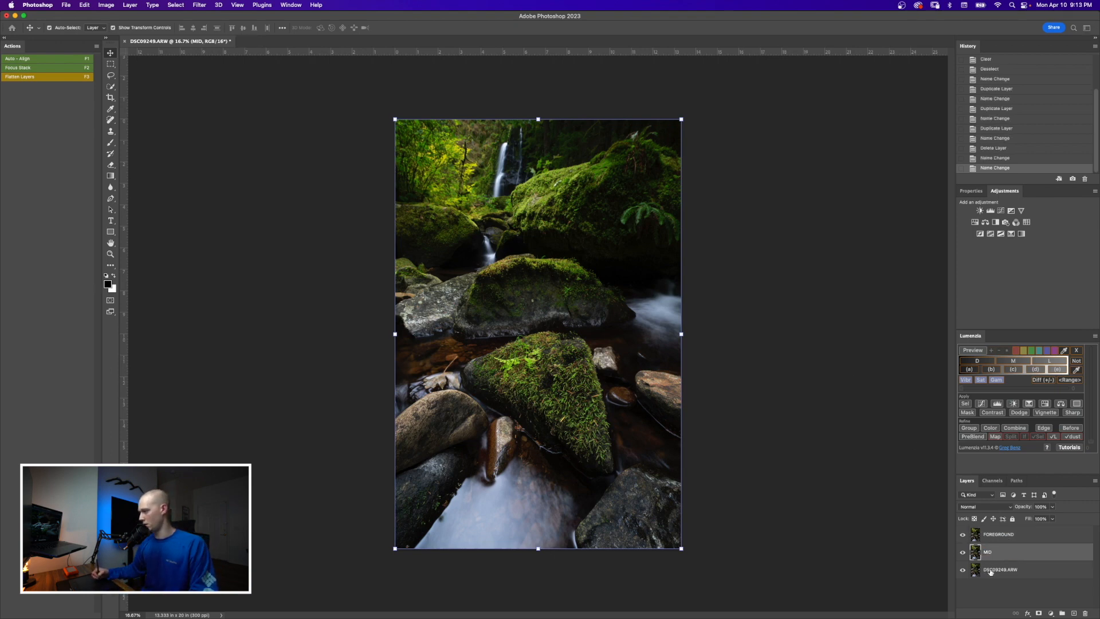
double_click(991, 569)
type("BAC")
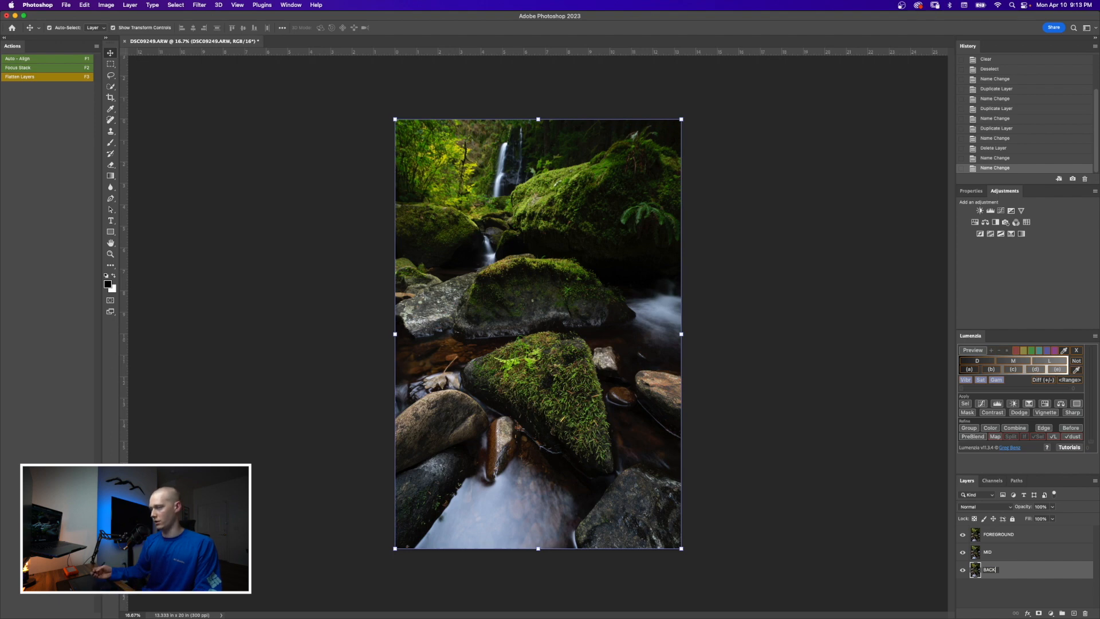
type("K")
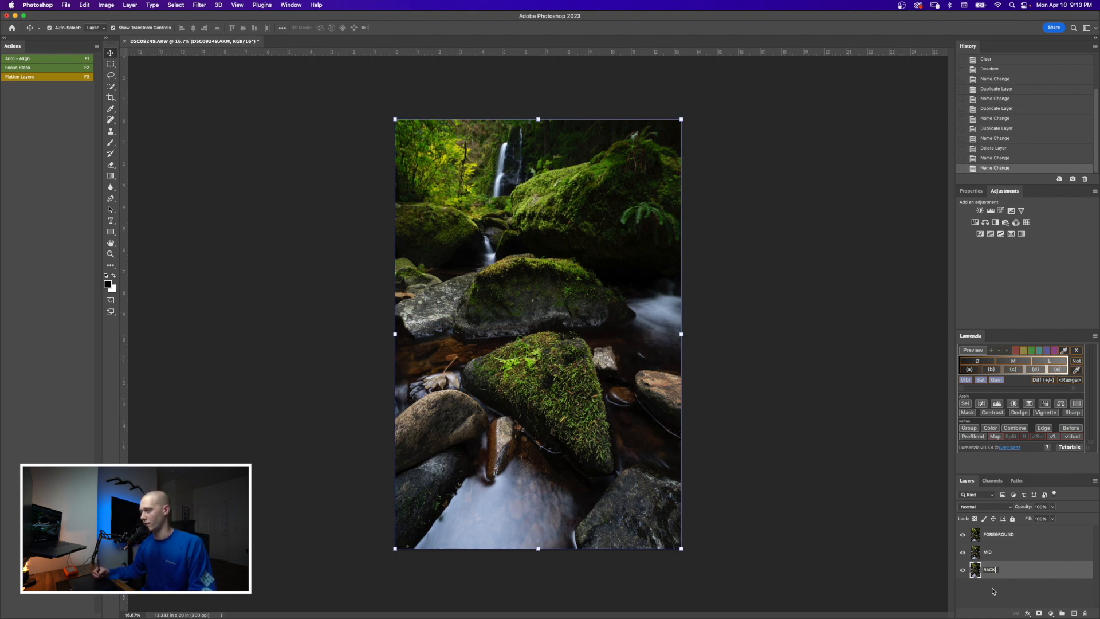
key("Return")
Auto-align the FOREGROUND, MID and BACK layers
left_click(1025, 537)
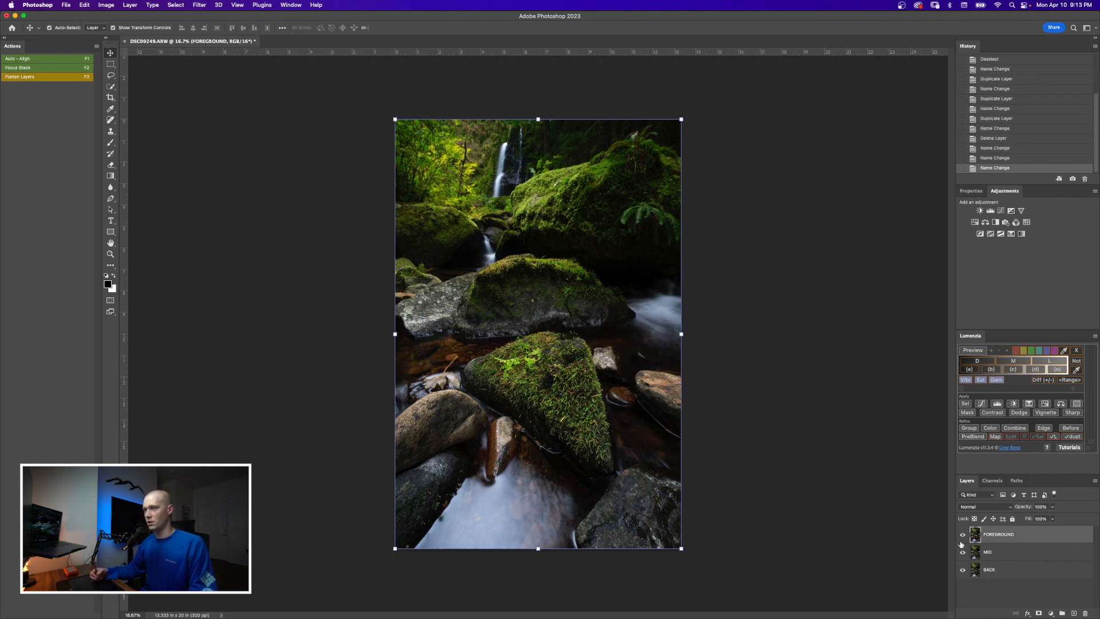
left_click(736, 376)
key("z")
left_click_drag(530, 247, 541, 248)
left_click(1055, 538)
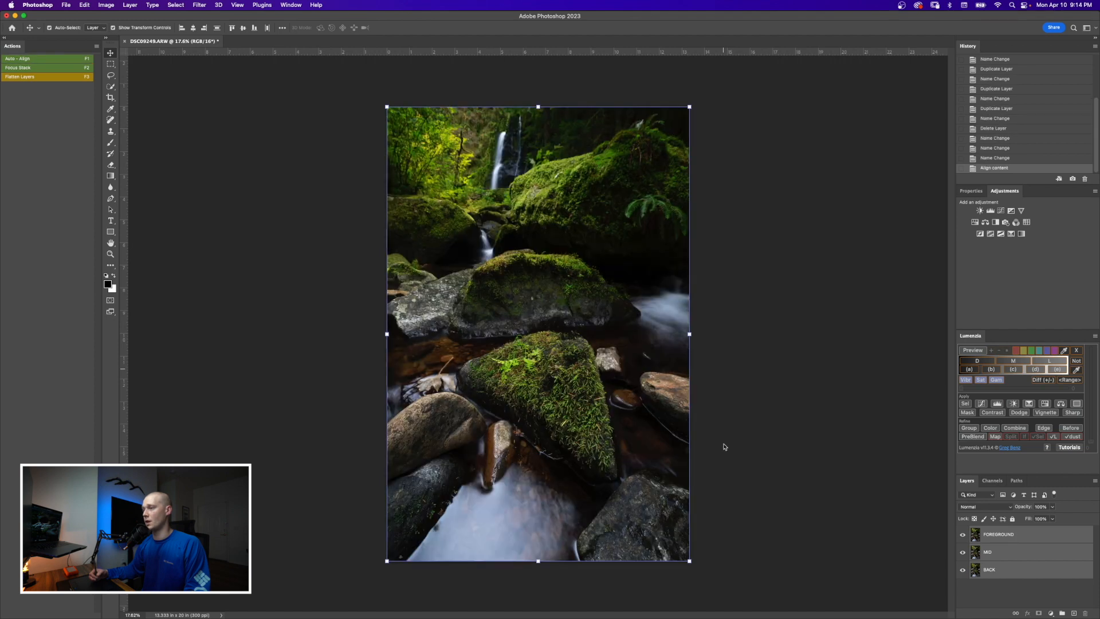
Inspect the aligned image up close, checking its outer edges, the foreground rocks and the water for alignment gaps
left_click(732, 429)
key("super+space")
left_click_drag(676, 344, 706, 346)
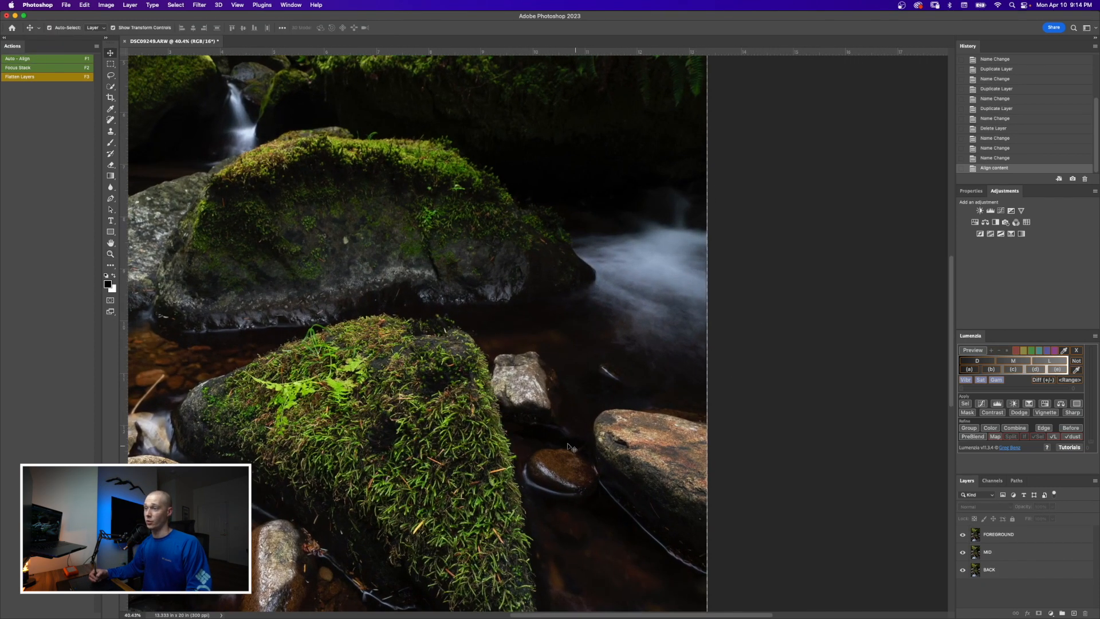
key("z")
left_click_drag(603, 398, 579, 397)
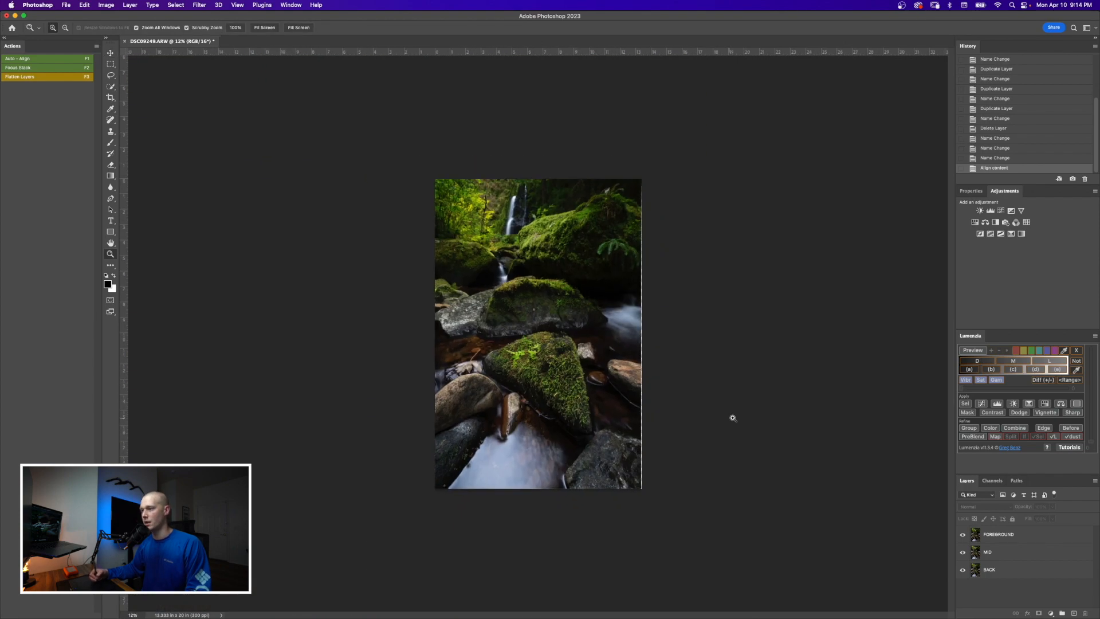
left_click_drag(648, 437, 639, 363)
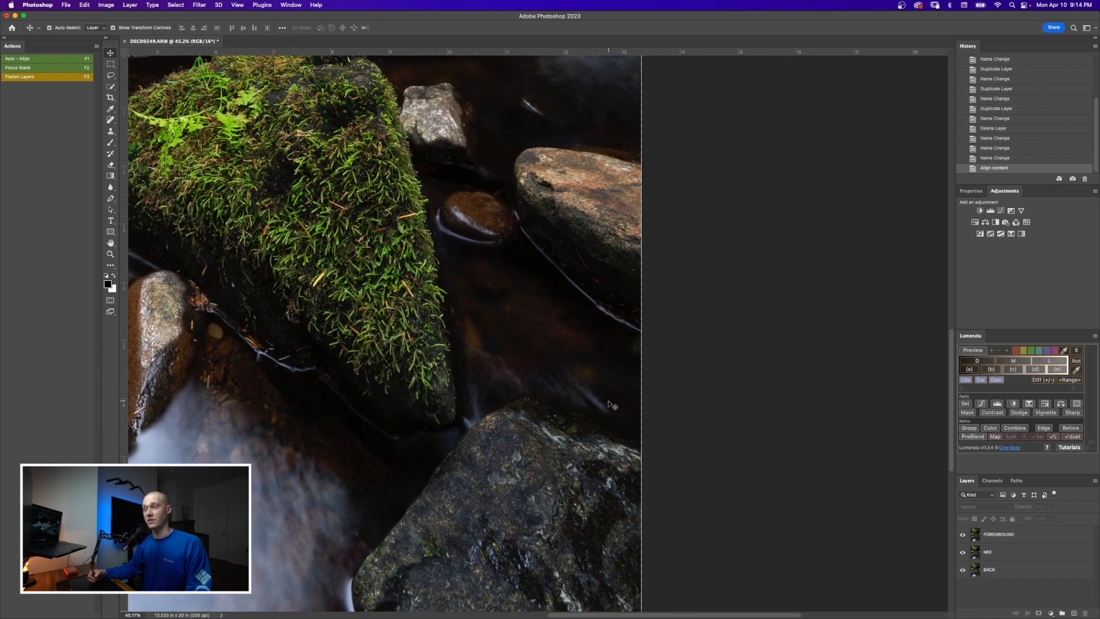
left_click_drag(581, 404, 538, 397)
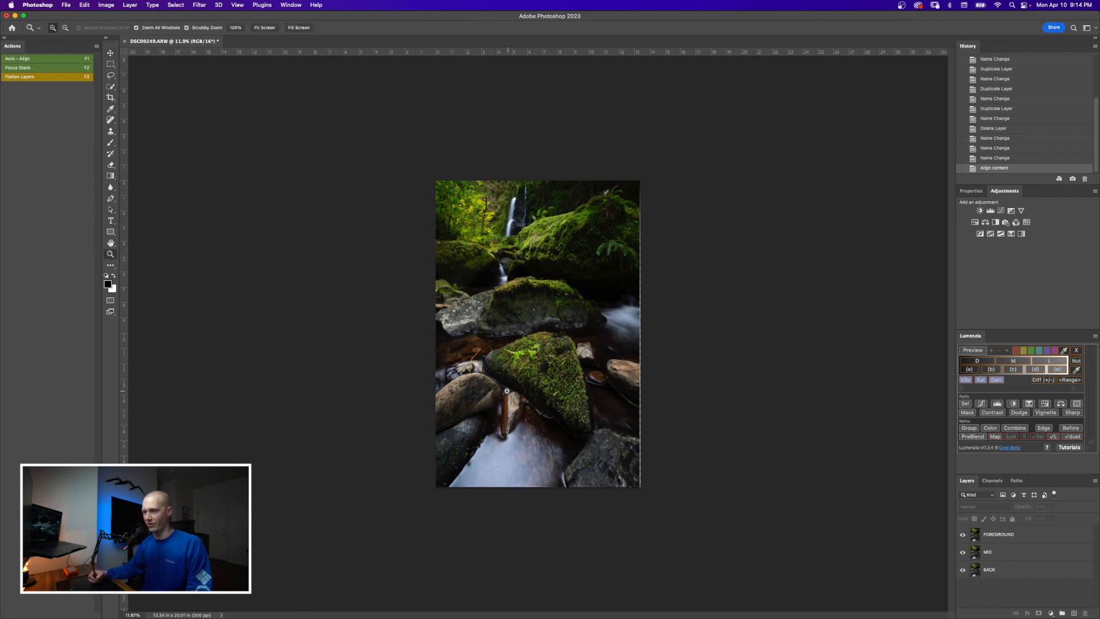
key("ctrl+0")
key("v")
key("z")
left_click_drag(494, 410, 464, 348)
key("v")
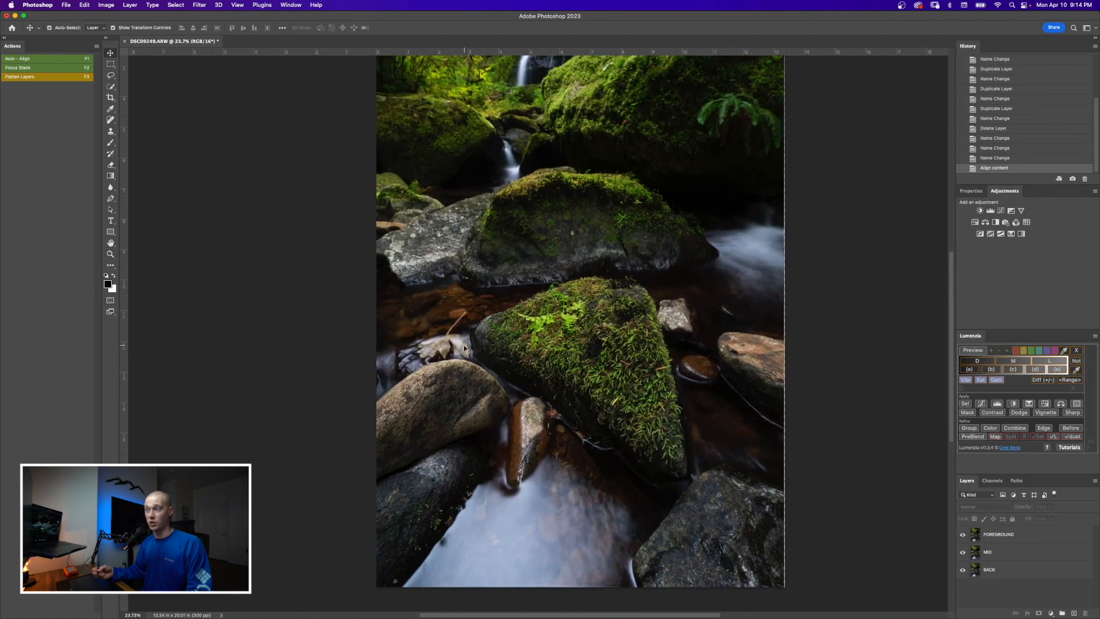
Auto-blend the aligned FOREGROUND, MID and BACK layers into a focus stack with layer masks
key("ctrl+alt+a")
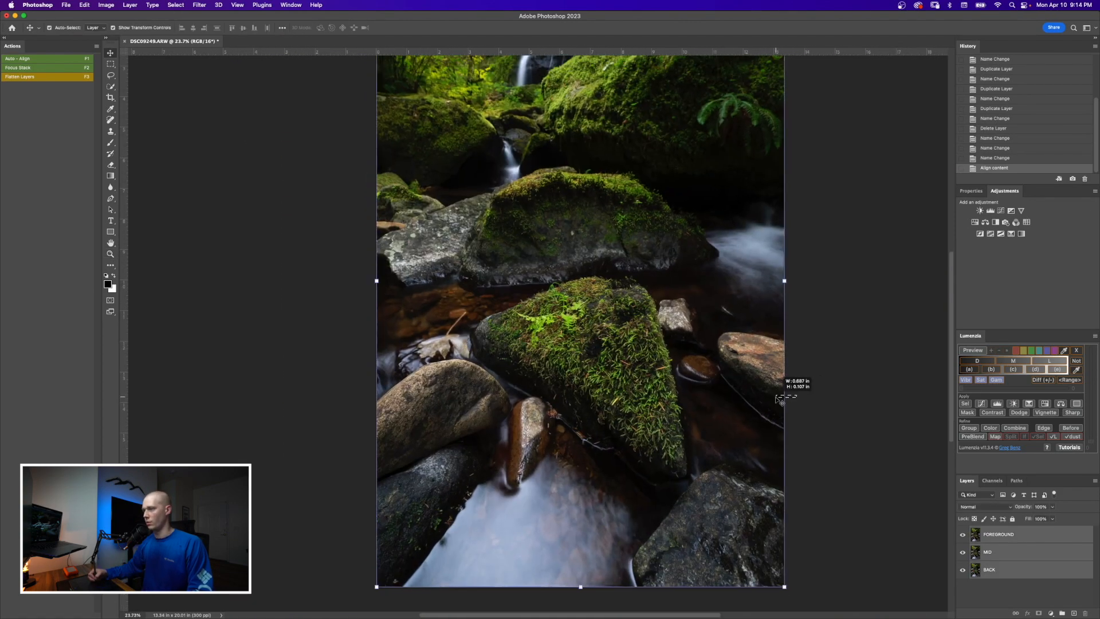
left_click(841, 424)
left_click(1025, 535)
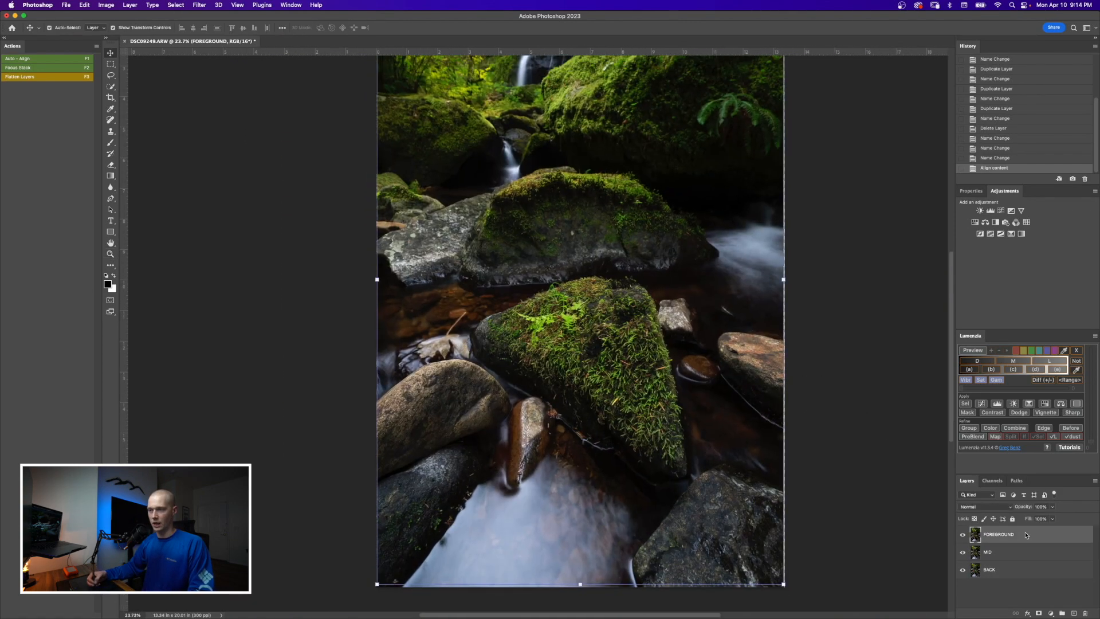
key("z")
left_click_drag(493, 310, 472, 318)
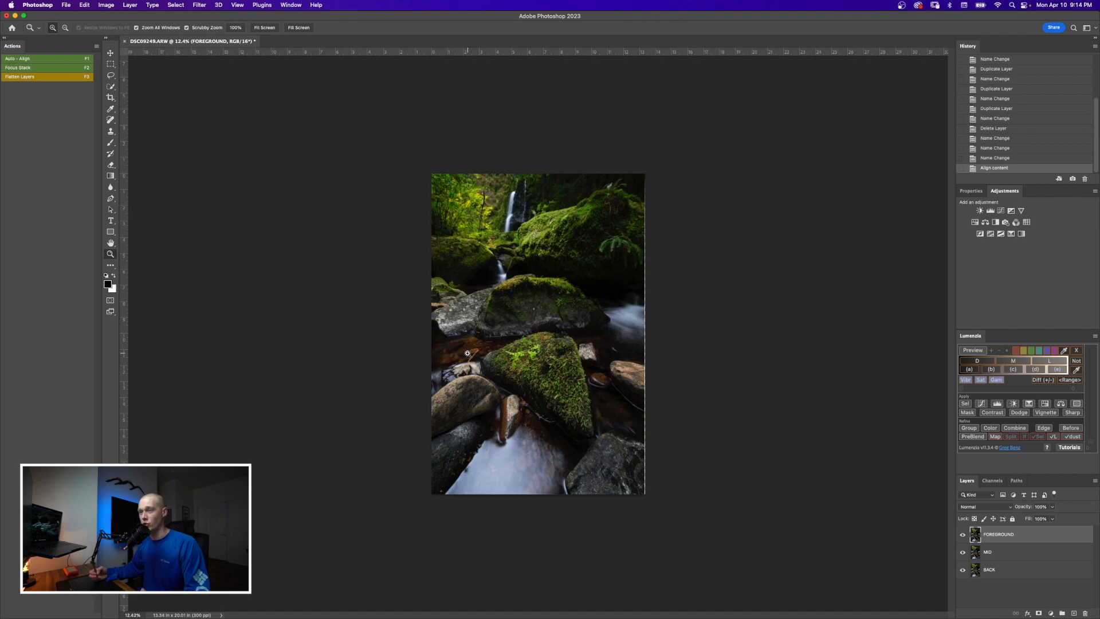
left_click(84, 5)
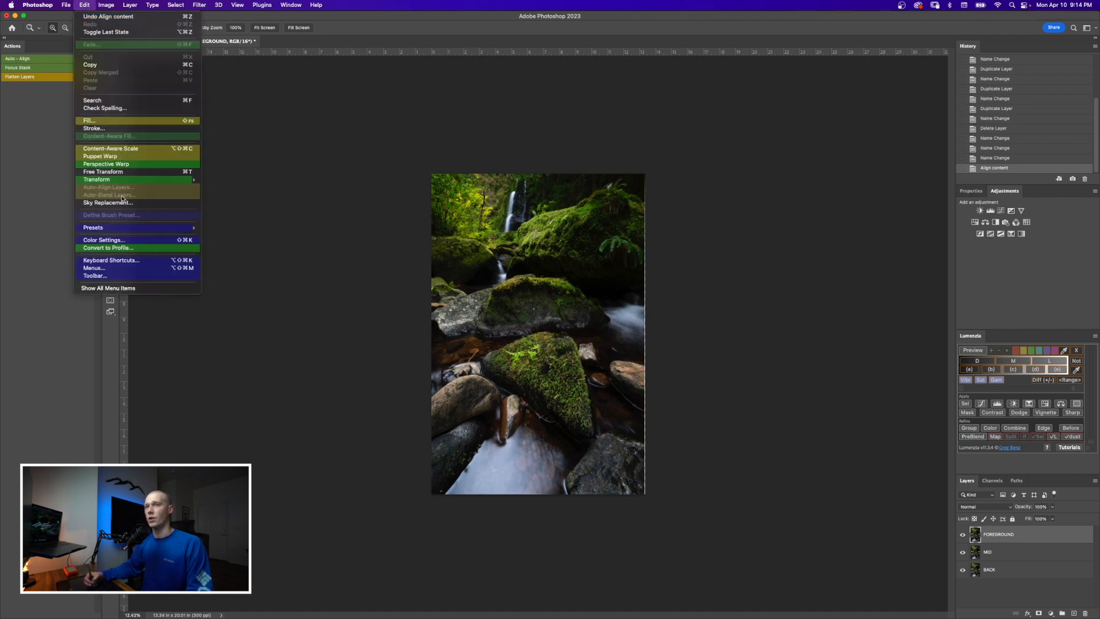
left_click(774, 360)
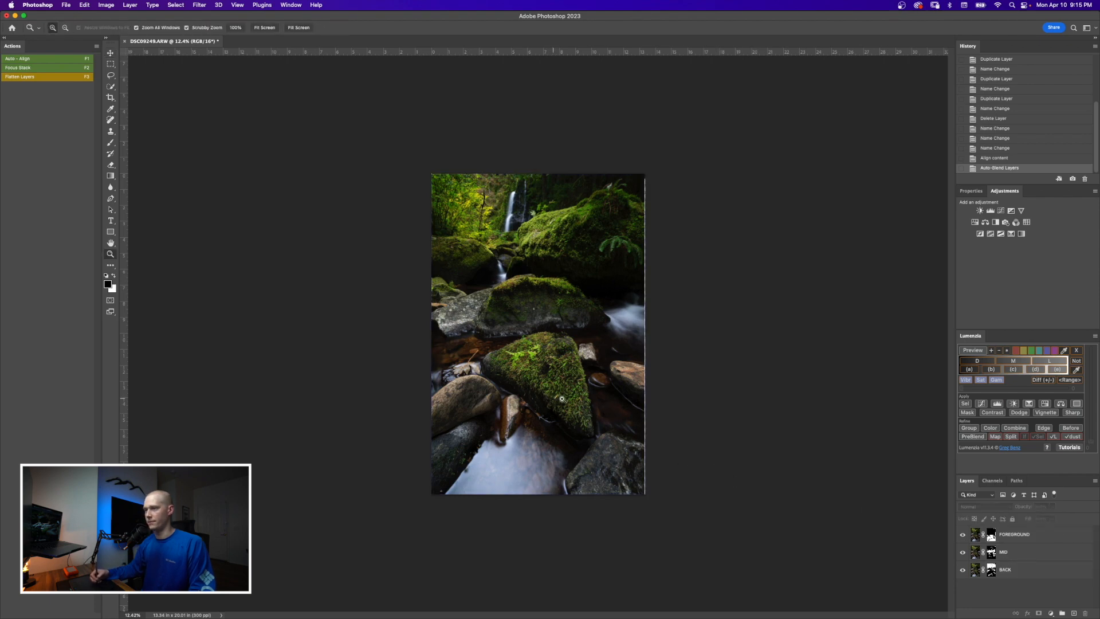
Inspect the blended image and display the FOREGROUND layer's mask on its own
left_click_drag(559, 399, 737, 451)
left_click_drag(629, 445, 649, 424)
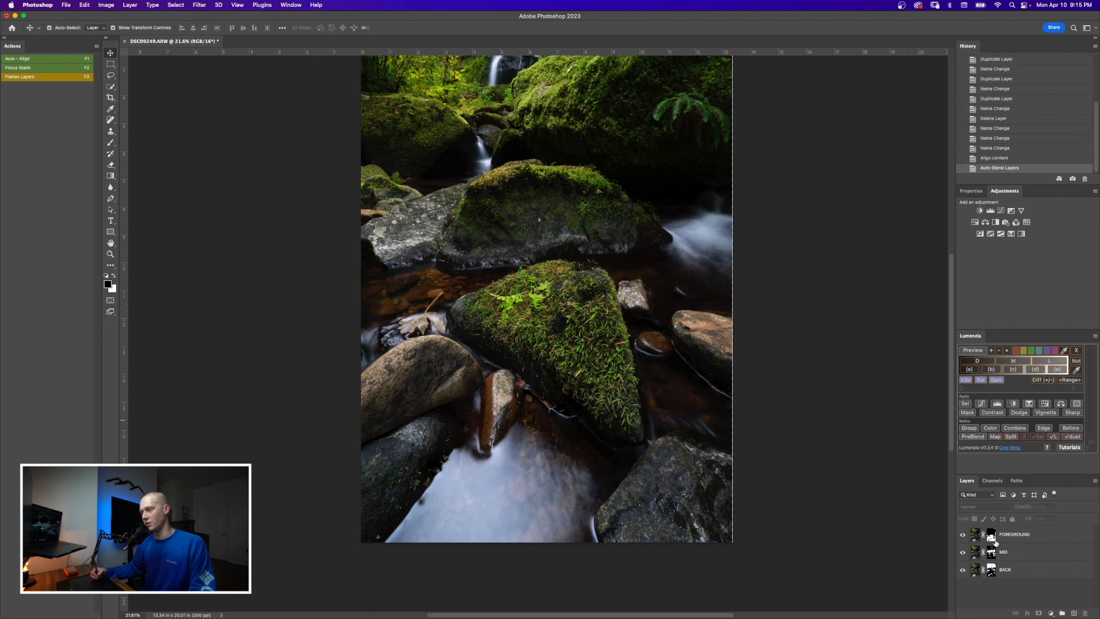
left_click(991, 534, "alt")
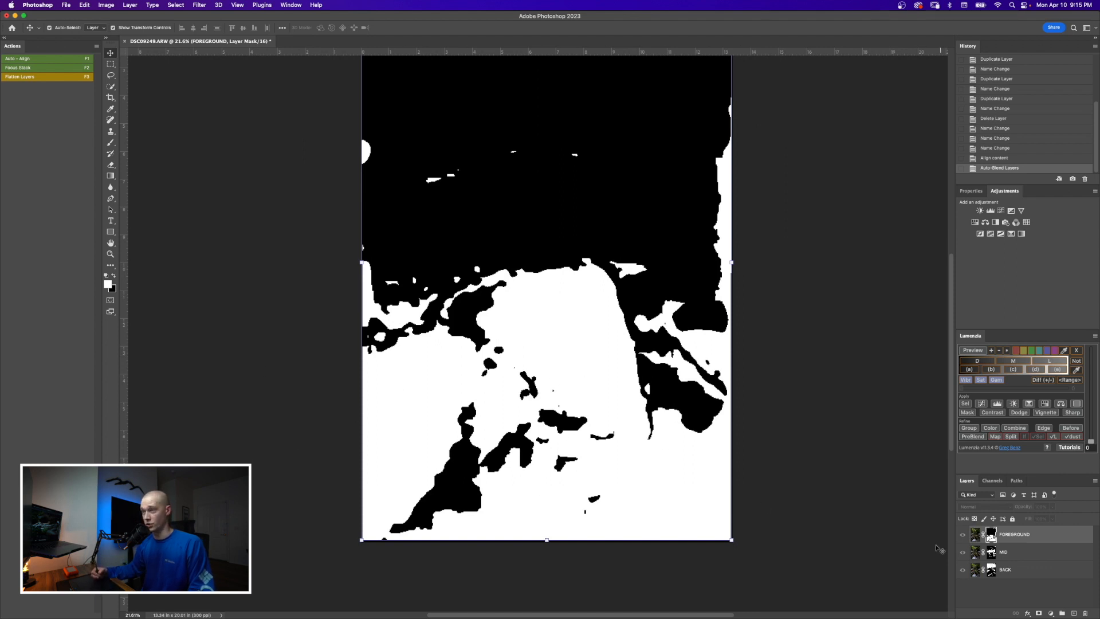
Unlink the FOREGROUND layer's mask from its image and hide that layer
left_click(982, 534)
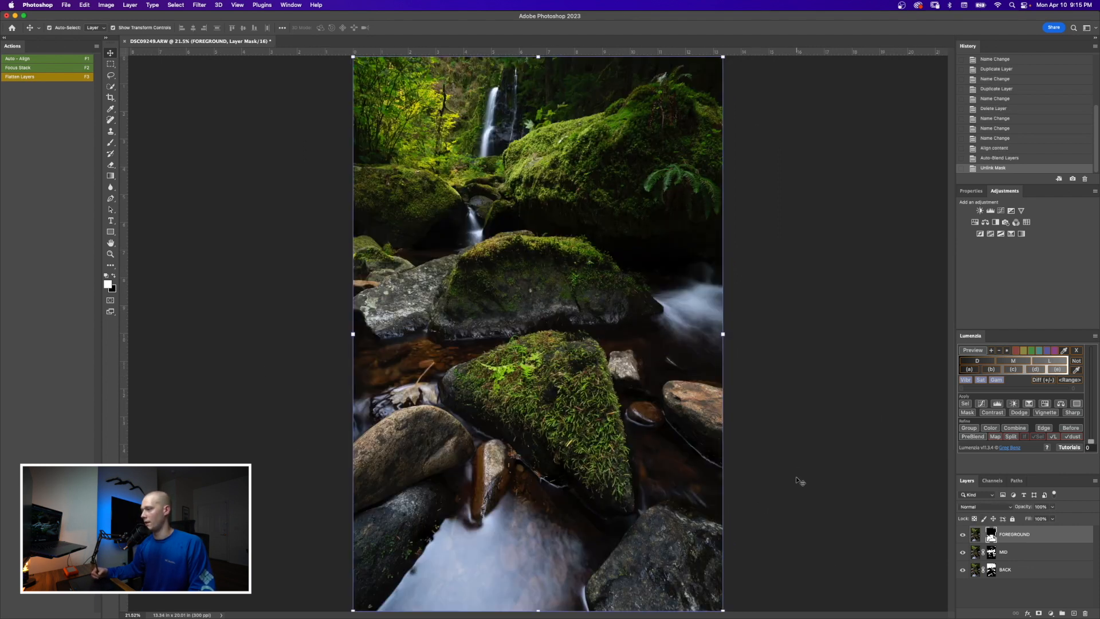
left_click(962, 535)
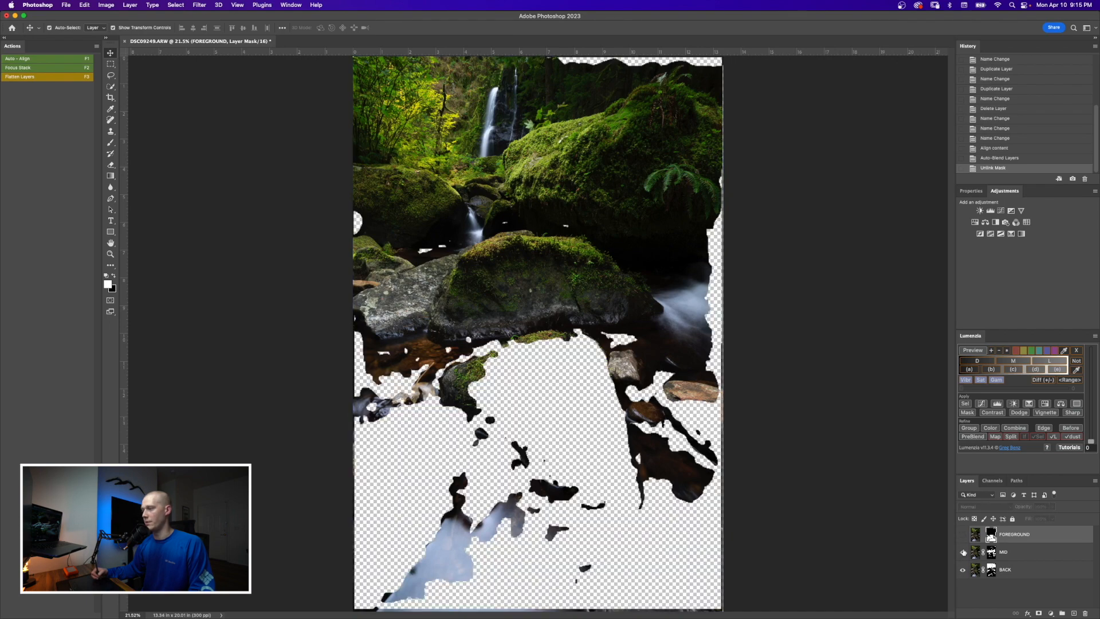
Toggle the MID and BACK layers' visibility to examine their masked areas, and show the FOREGROUND layer again
left_click(962, 552)
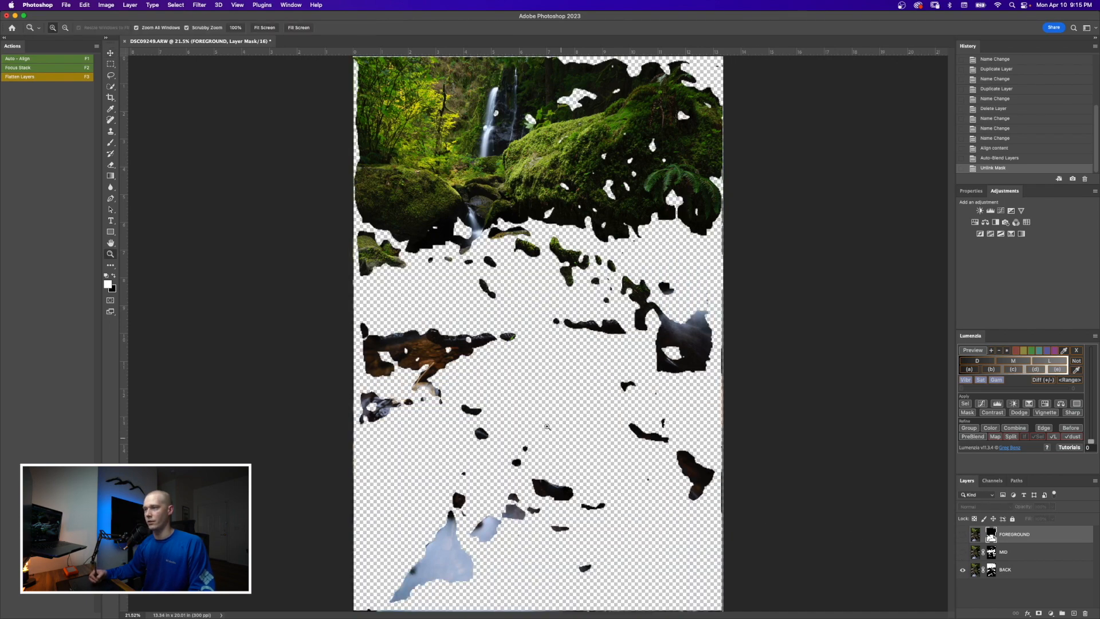
scroll(950, 498, "down", 3)
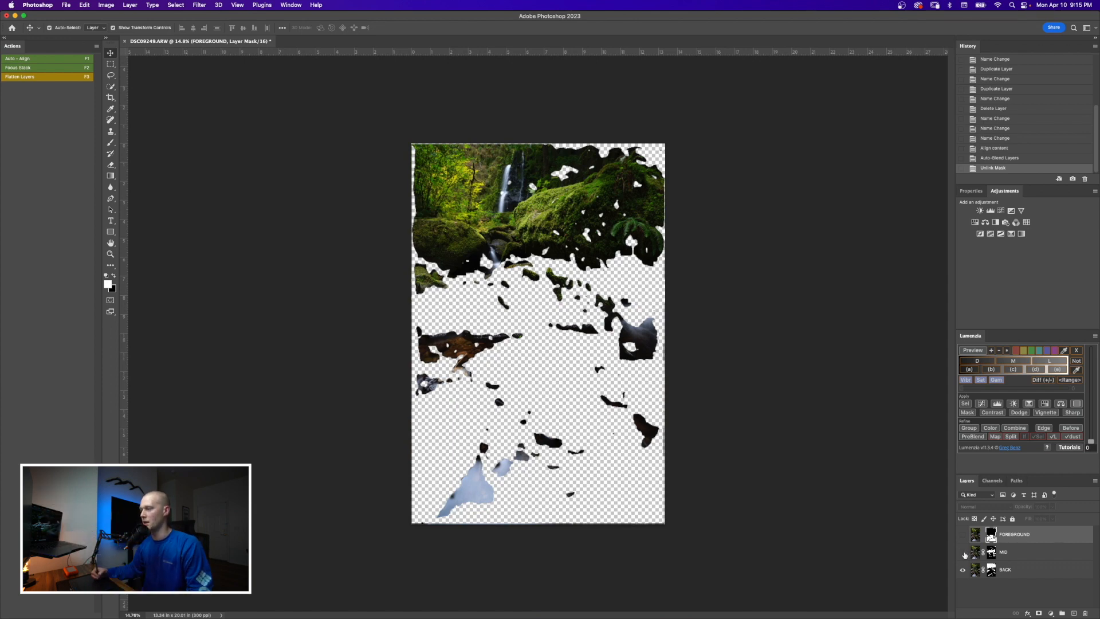
left_click(962, 552)
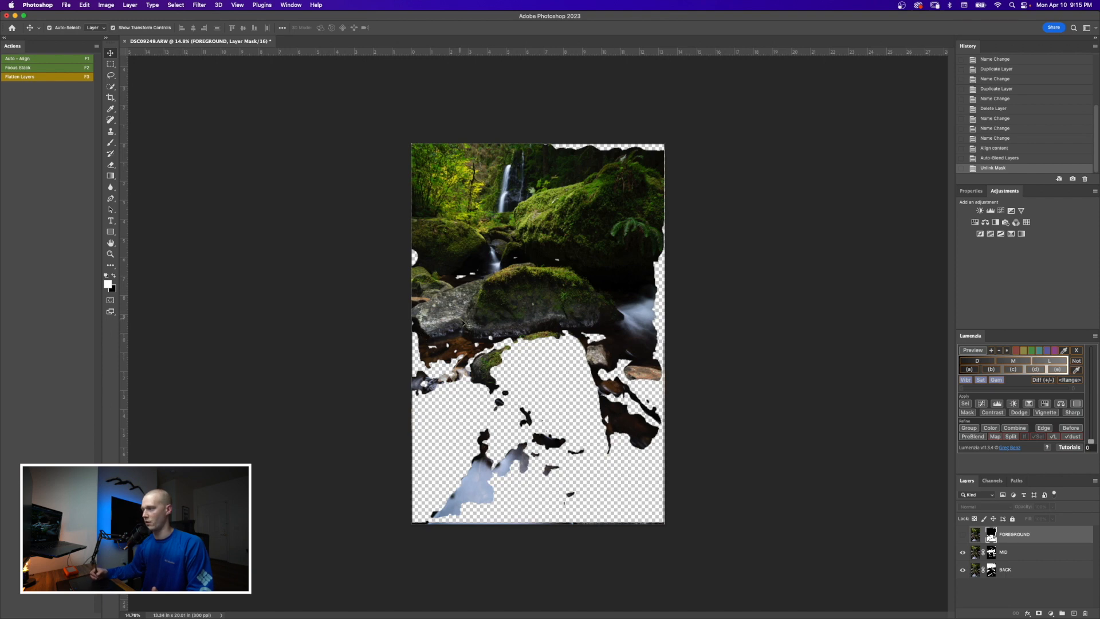
left_click(963, 570)
left_click(962, 570)
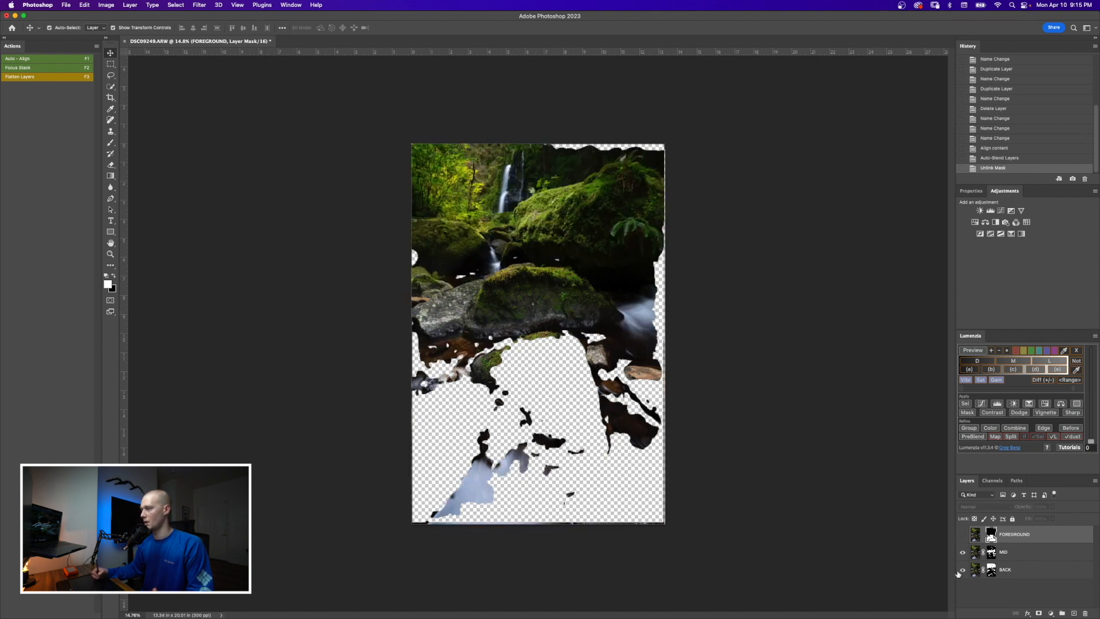
left_click(962, 536)
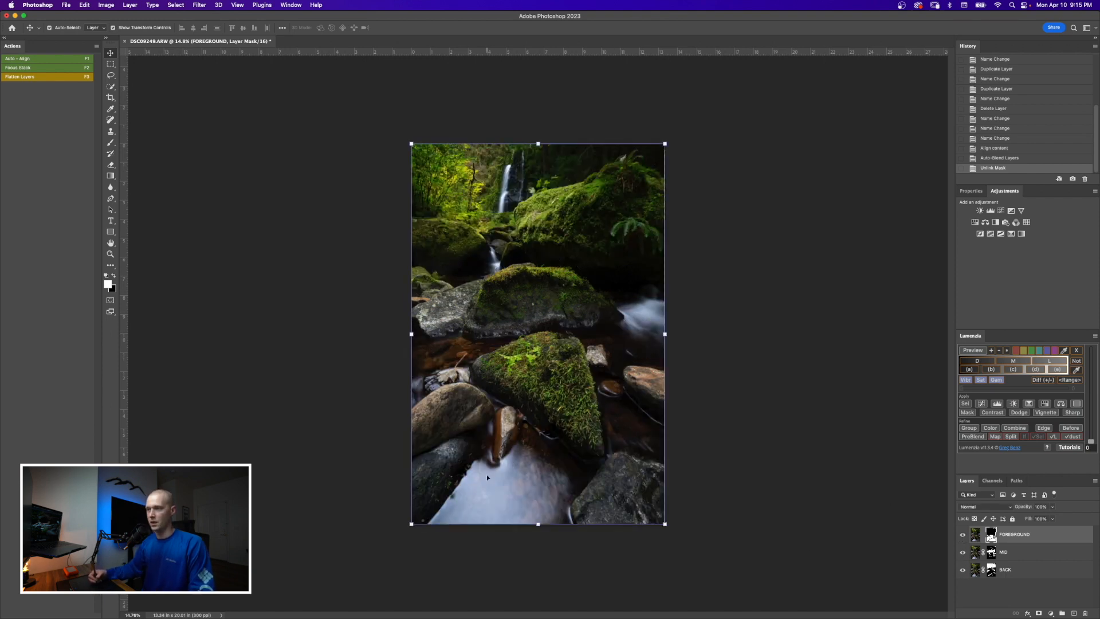
Inspect the blended image up close around the waterfall and the upper mossy boulders for sharpness and blending flaws
key("z")
left_click(496, 335)
left_click_drag(495, 335, 490, 335)
left_click_drag(522, 300, 479, 526)
key("z")
left_click_drag(484, 343, 514, 344)
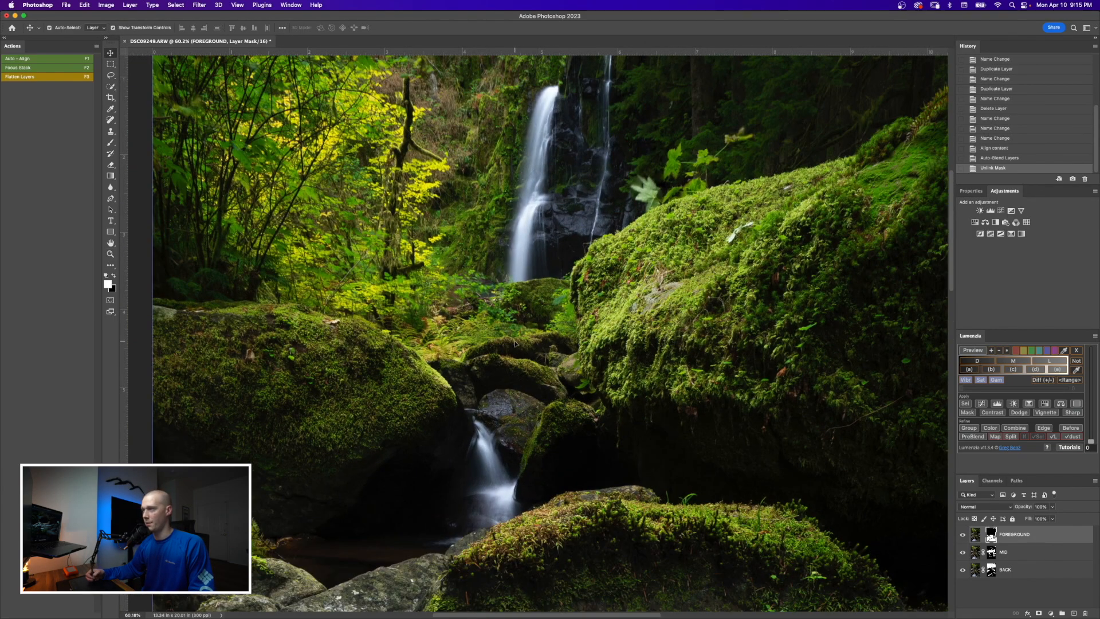
key("z")
left_click_drag(726, 321, 681, 321)
left_click_drag(755, 322, 598, 333)
key("z")
left_click_drag(700, 334, 667, 308)
left_click_drag(468, 396, 530, 395)
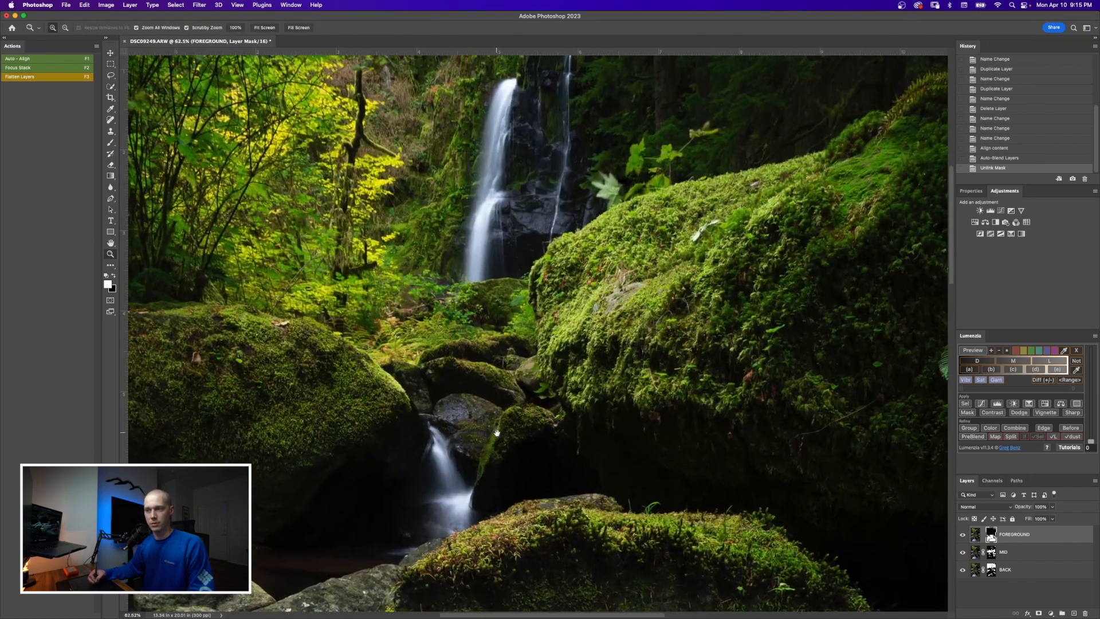
Examine the middle boulder and the moss-covered foreground rock up close for sharpness and blending flaws
left_click_drag(493, 473, 502, 326)
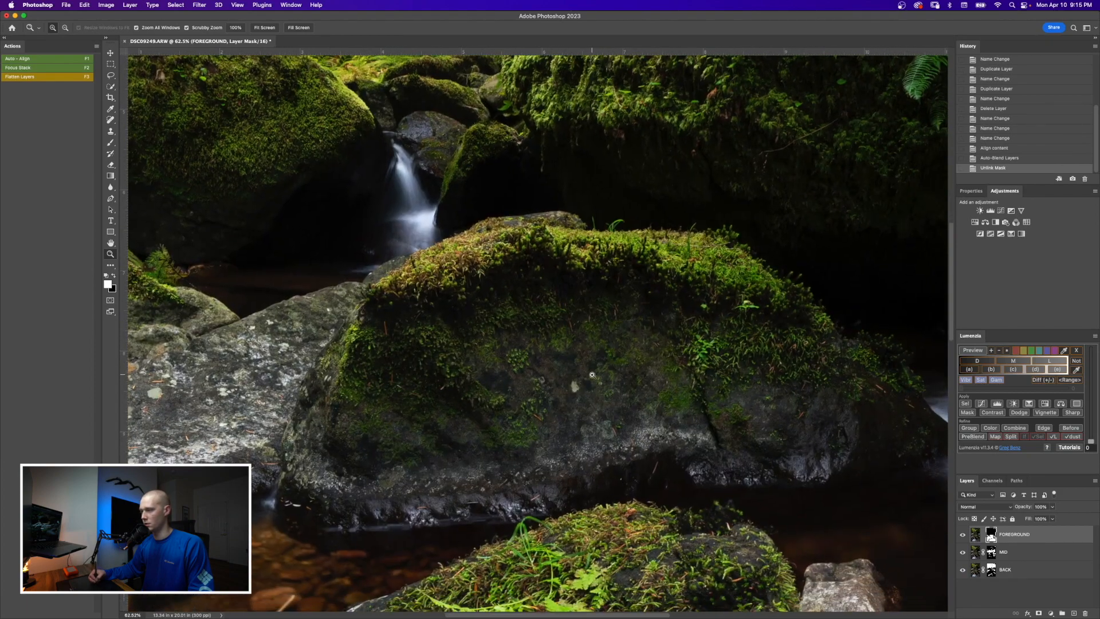
left_click_drag(590, 383, 561, 376)
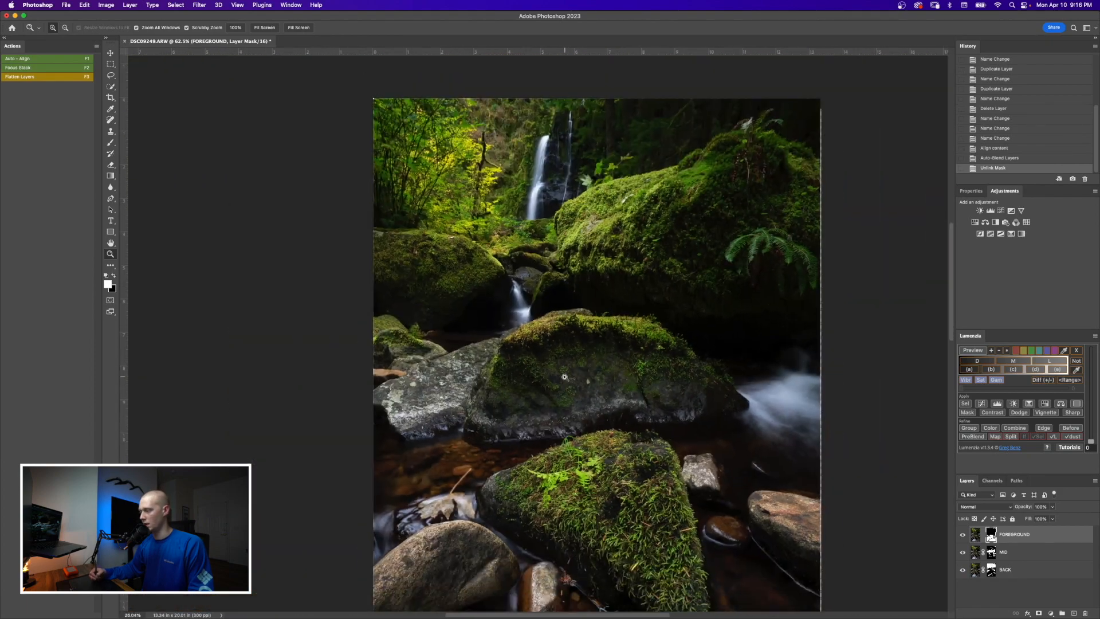
key("v")
key("z")
left_click_drag(692, 505, 730, 506)
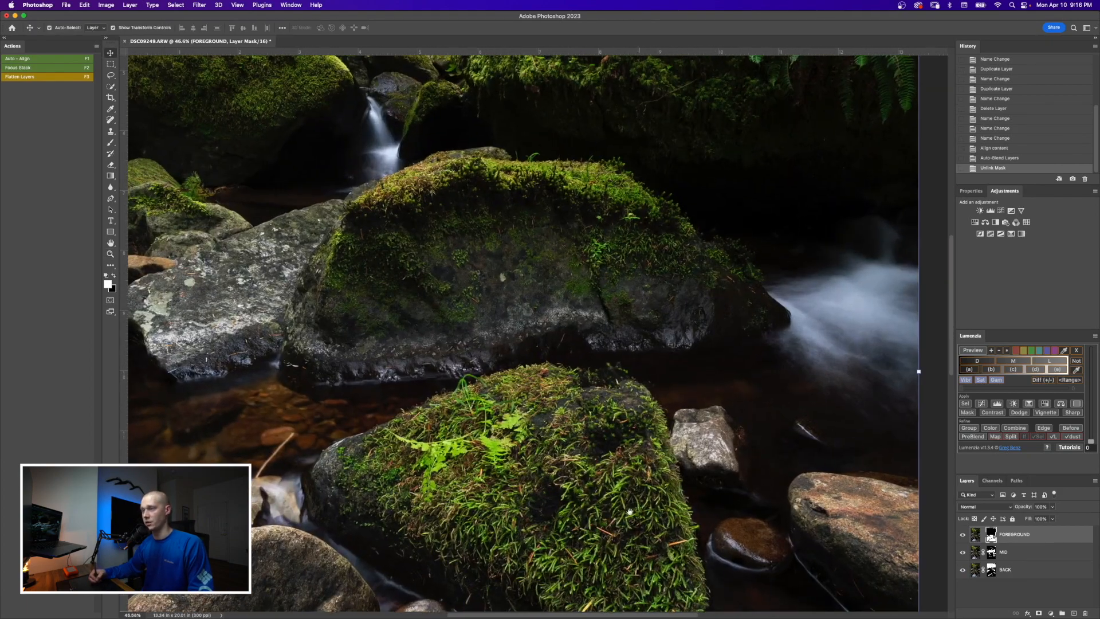
left_click_drag(520, 449, 836, 463)
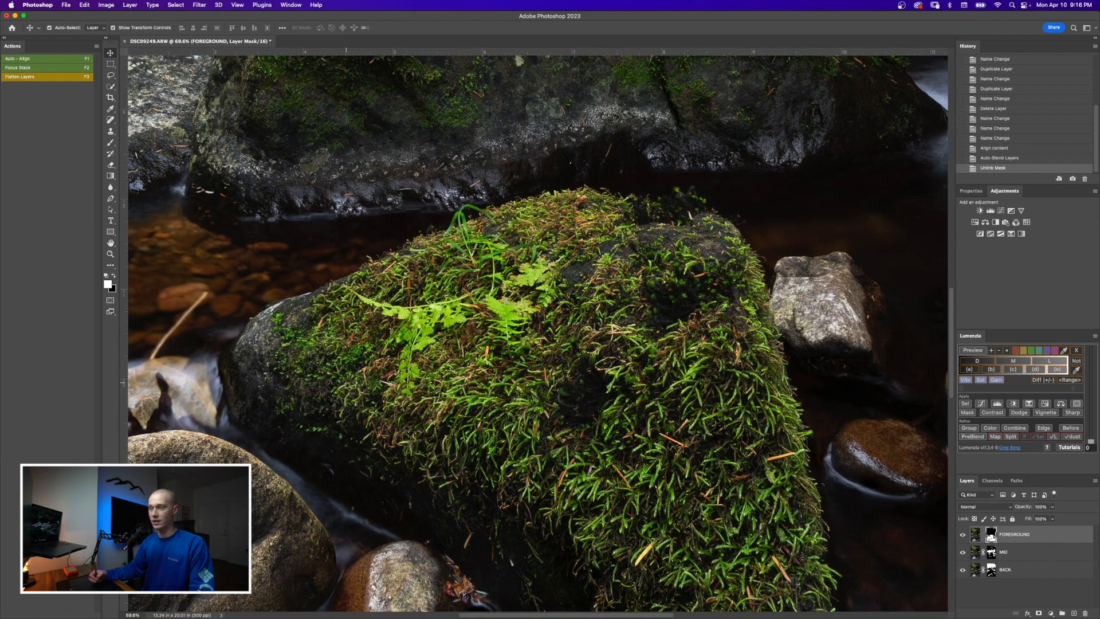
Paint with a white brush on the FOREGROUND layer's mask over the mossy foreground rock and the boulder behind it
key("b")
scroll(830, 292, "right", 5)
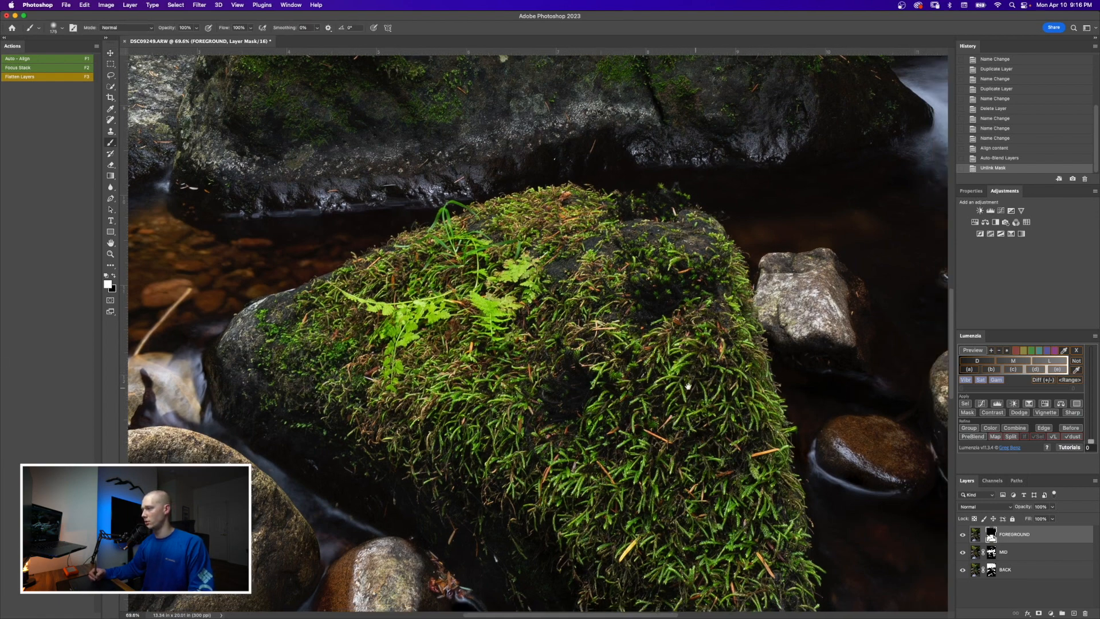
key("x")
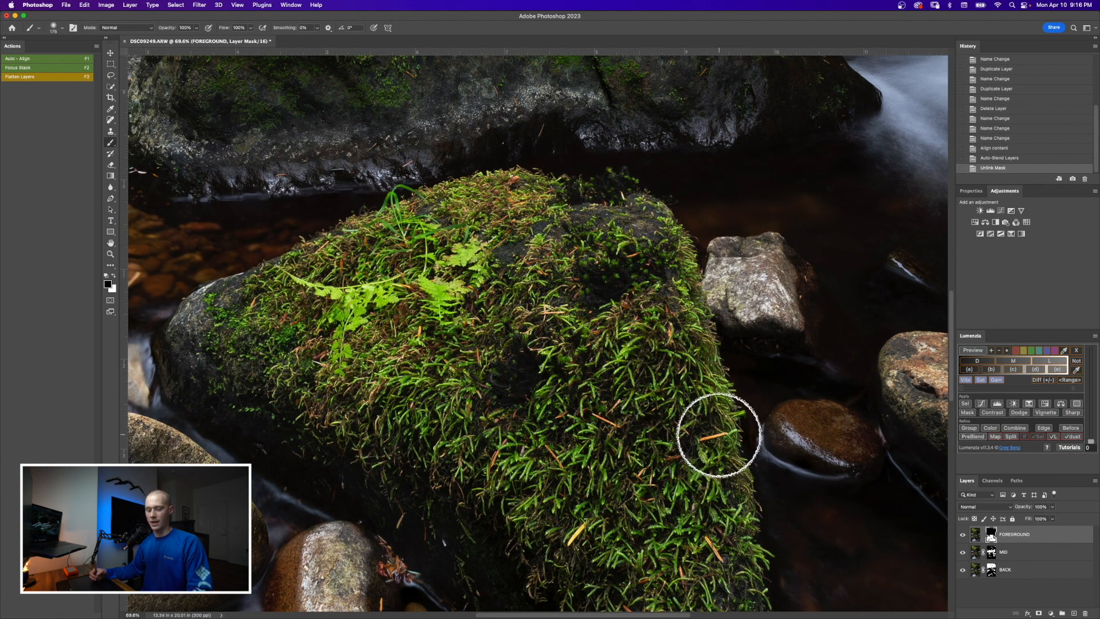
key("x")
mouse_move(621, 317)
left_mouse_down()
mouse_move(640, 307)
mouse_move(766, 323)
left_mouse_up()
left_click_drag(712, 270, 756, 343)
mouse_move(530, 169)
left_mouse_down()
mouse_move(553, 245)
mouse_move(555, 338)
left_mouse_up()
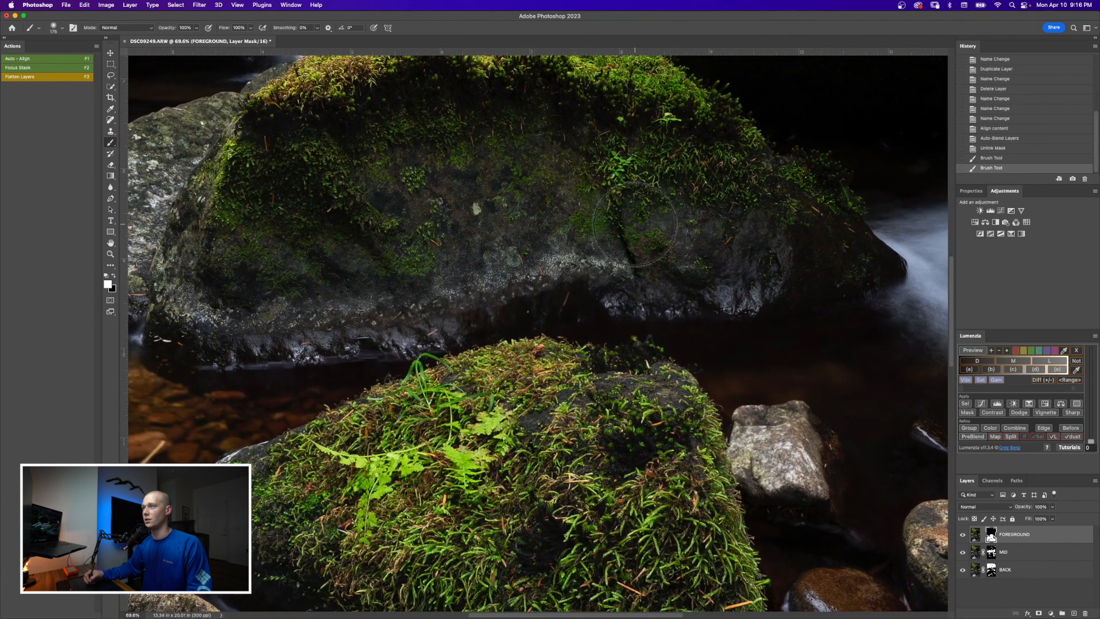
left_click_drag(542, 198, 525, 175)
left_click_drag(675, 187, 683, 274)
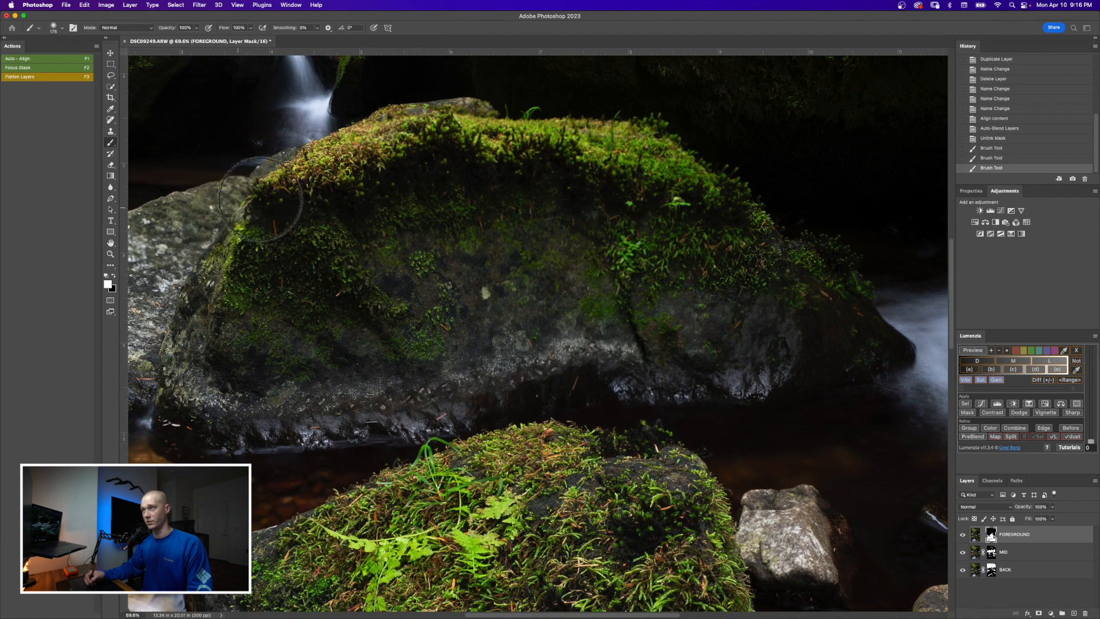
Try painting the FOREGROUND layer's mask over the middle boulder's left side, and undo the last two brush strokes
left_click(323, 295)
mouse_move(311, 287)
left_mouse_down()
mouse_move(525, 288)
mouse_move(500, 291)
left_mouse_up()
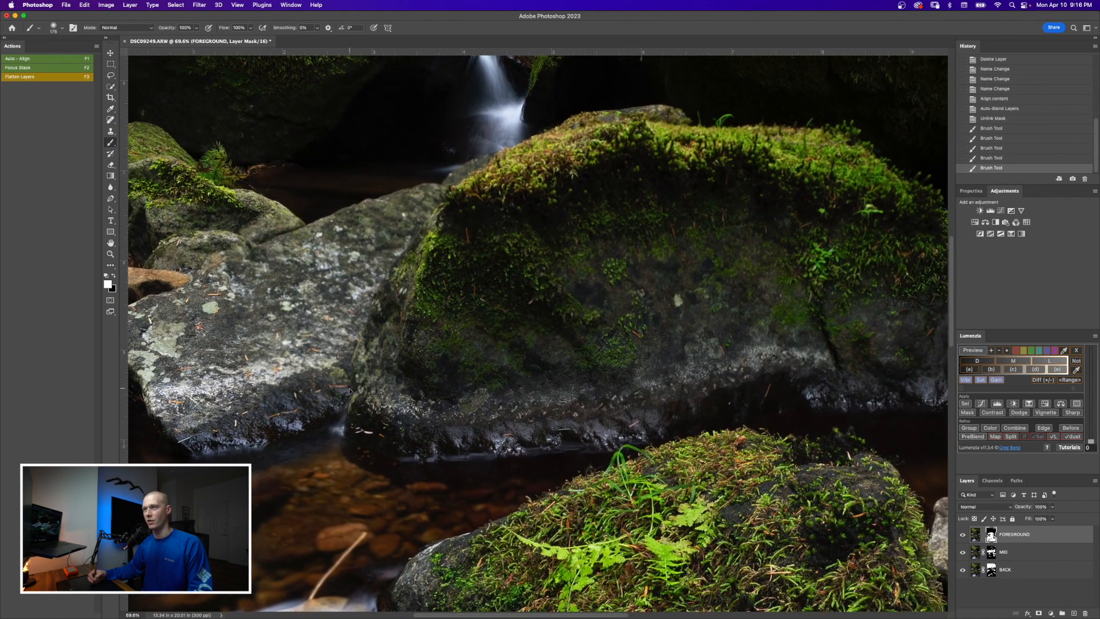
key("super+z")
key("super+z")
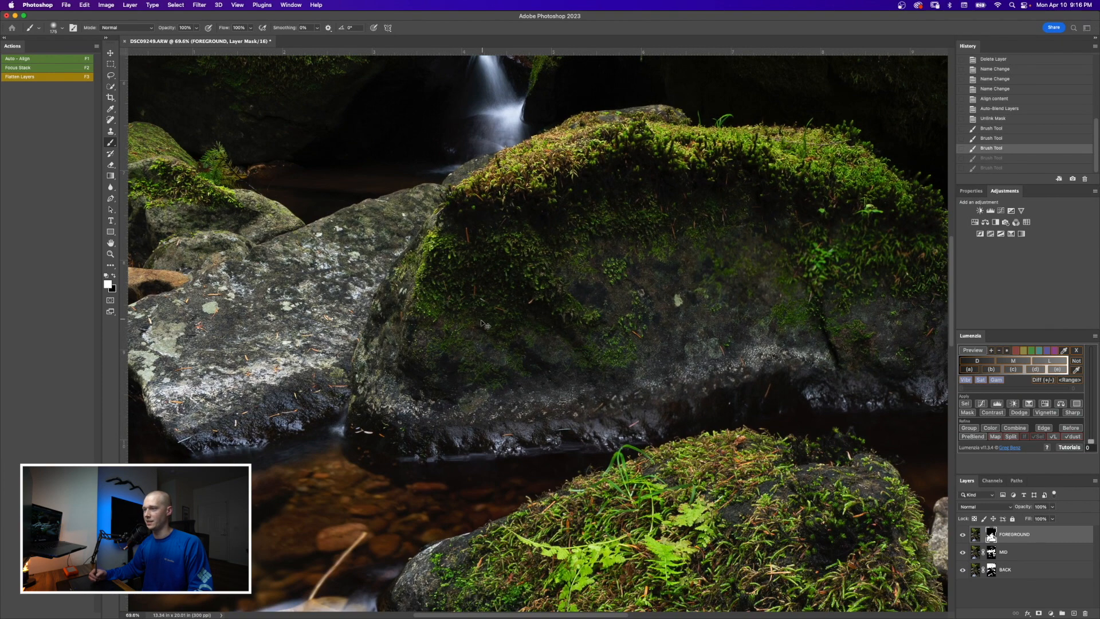
Review the masked blend around the middle and foreground rocks and across the whole image
left_click_drag(649, 438, 492, 381)
left_click_drag(737, 347, 647, 336)
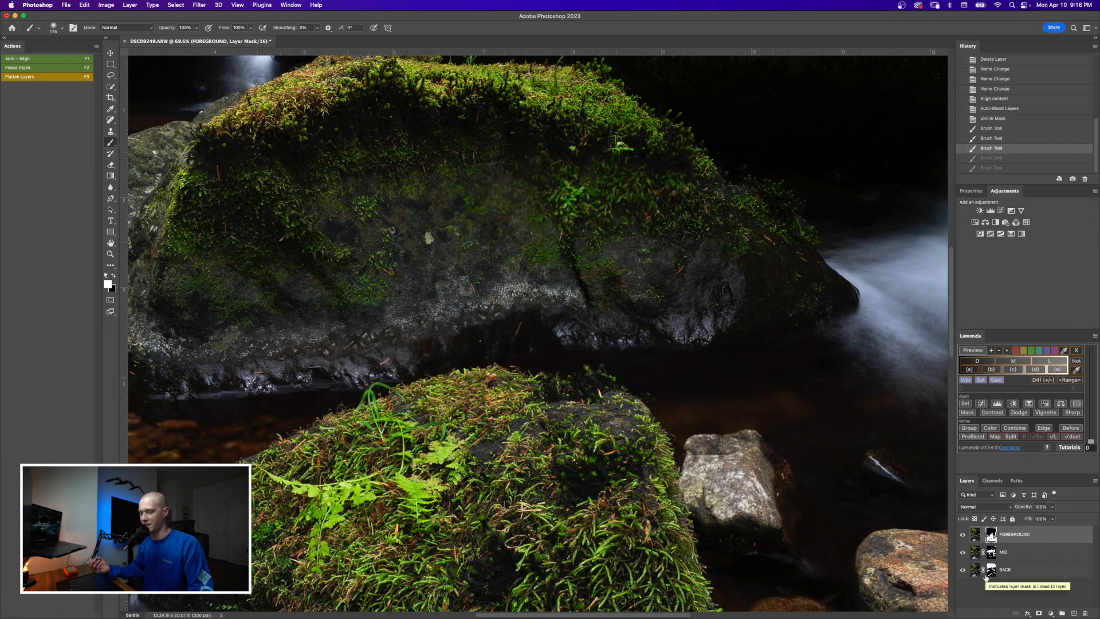
key("v")
key("super+0")
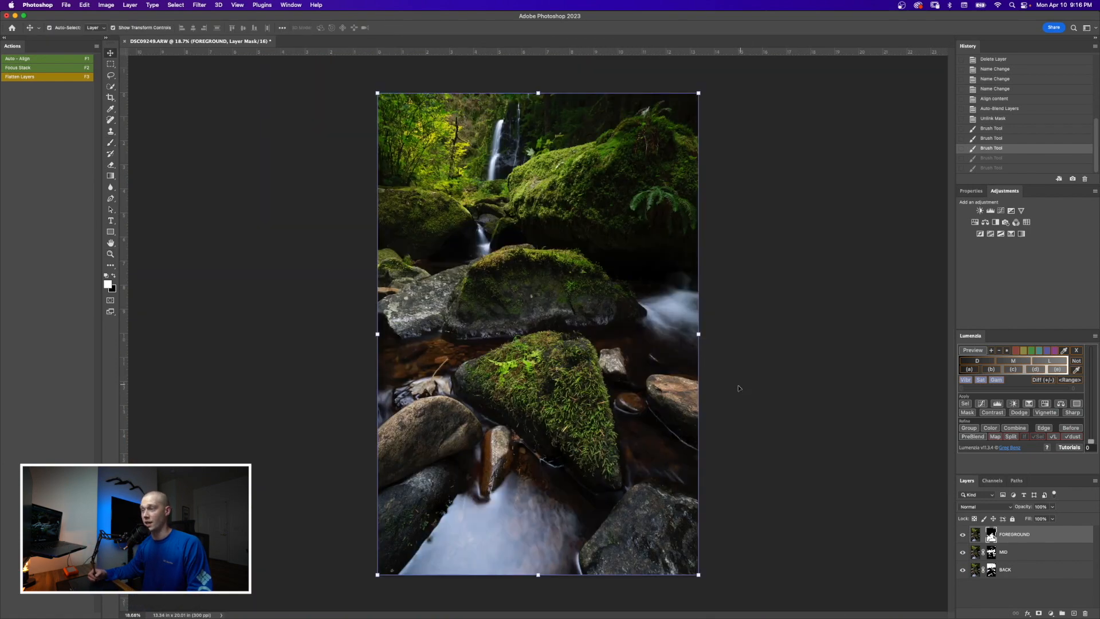
scroll(644, 370, "up", 2)
left_click_drag(767, 388, 766, 385)
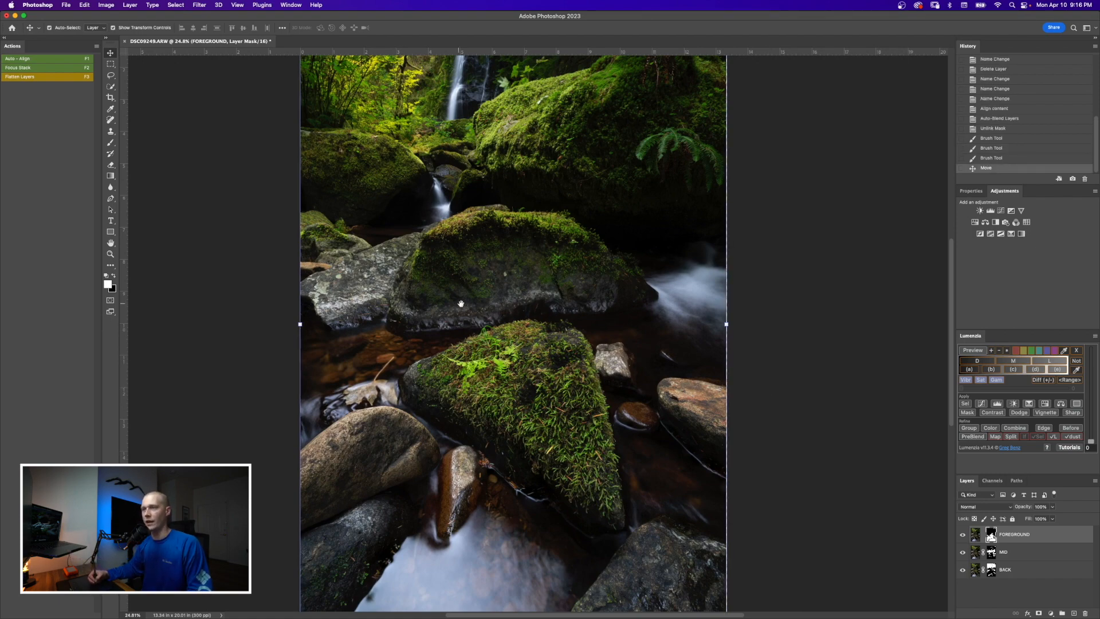
left_click_drag(461, 303, 486, 352)
left_click_drag(413, 329, 460, 328)
key("super+0")
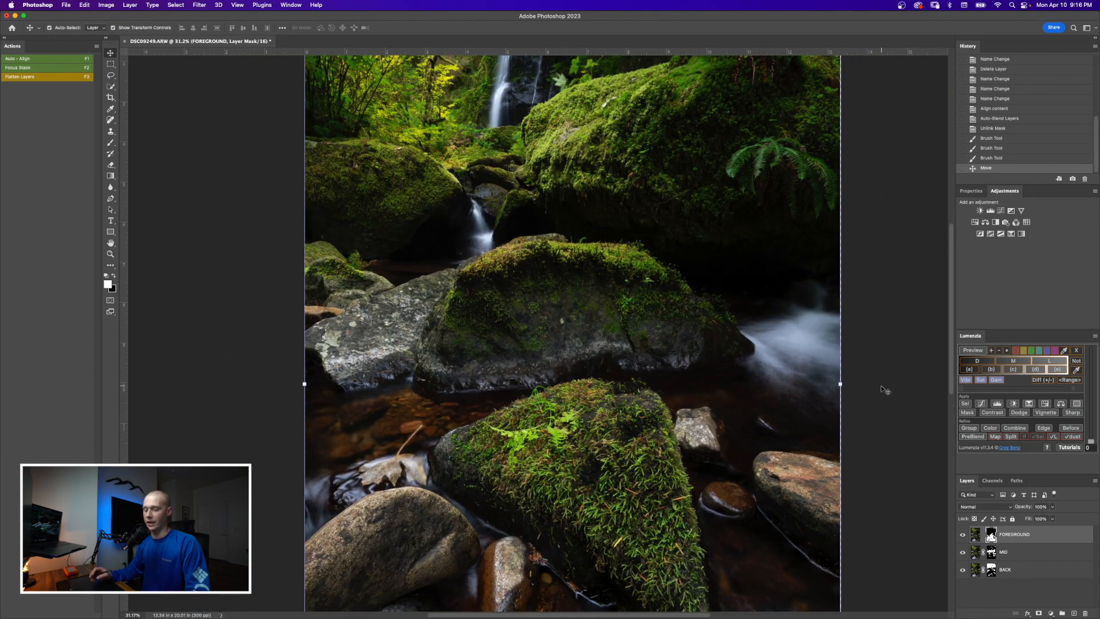
Flatten the focus-stacked layers into a single image and save the file
key("F3")
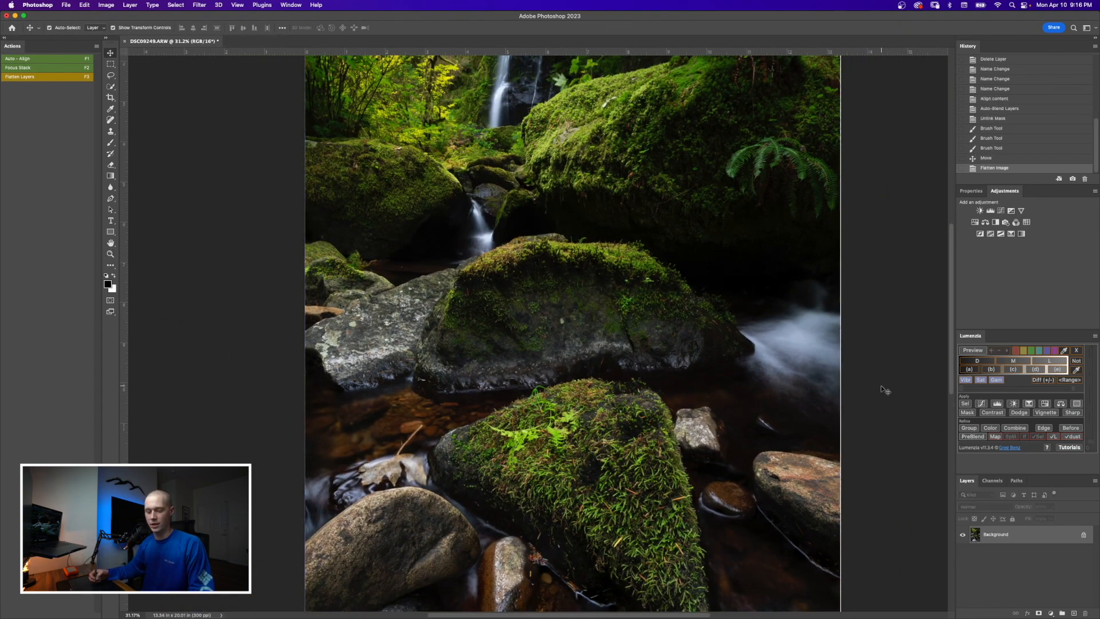
key("z")
left_click_drag(619, 373, 604, 365)
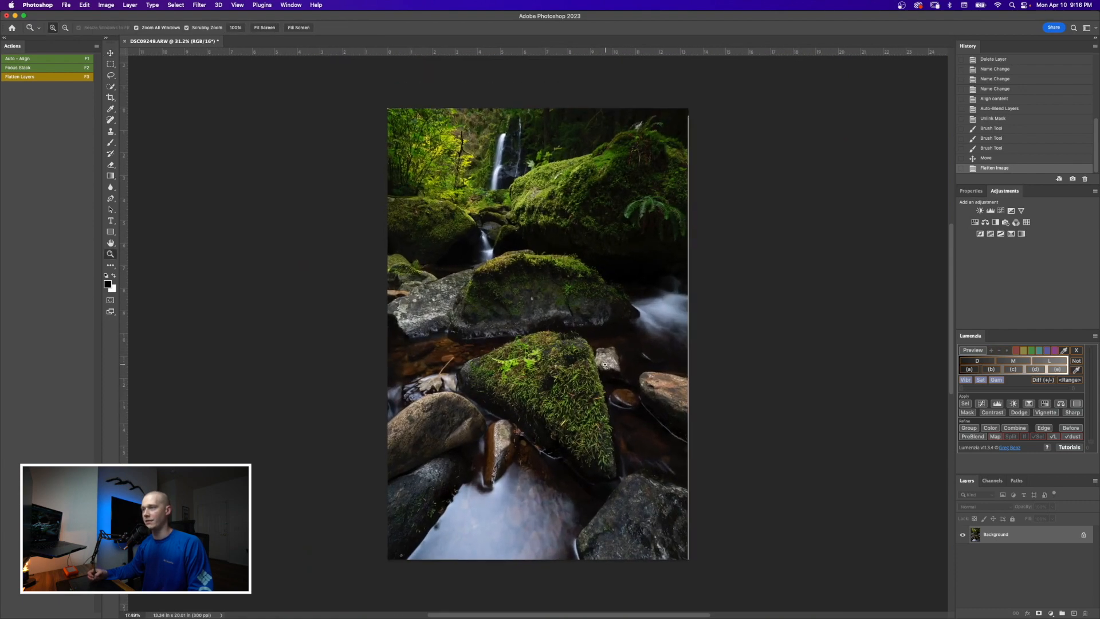
key("super+s")
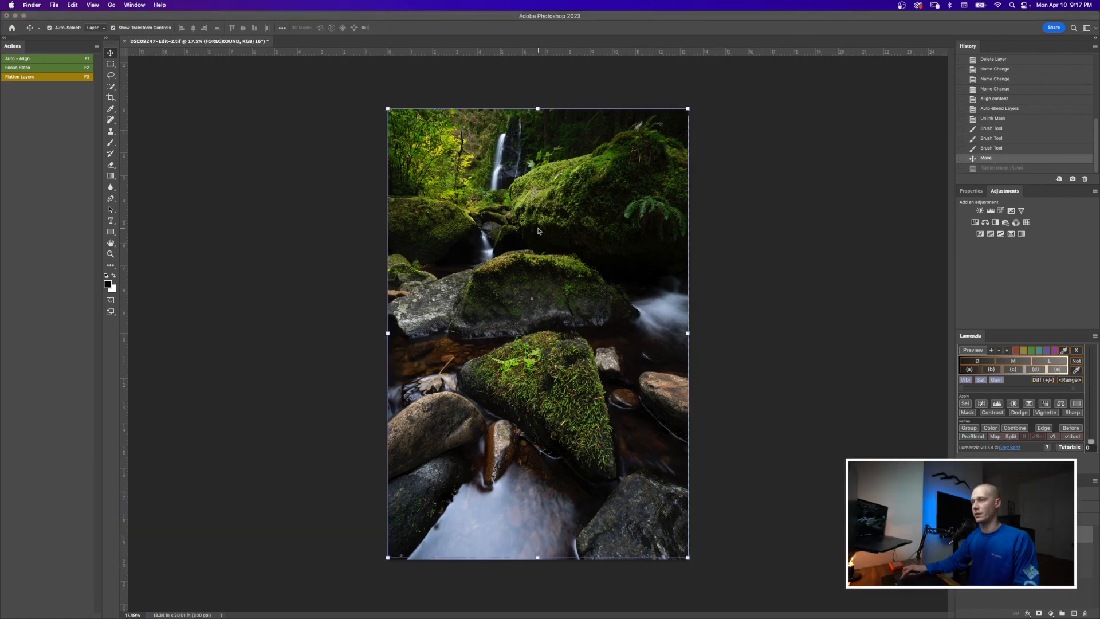
Switch to Lightroom Classic and inspect the saved DSC09247-Edit-2.tif up close and in full
key("ctrl+Right")
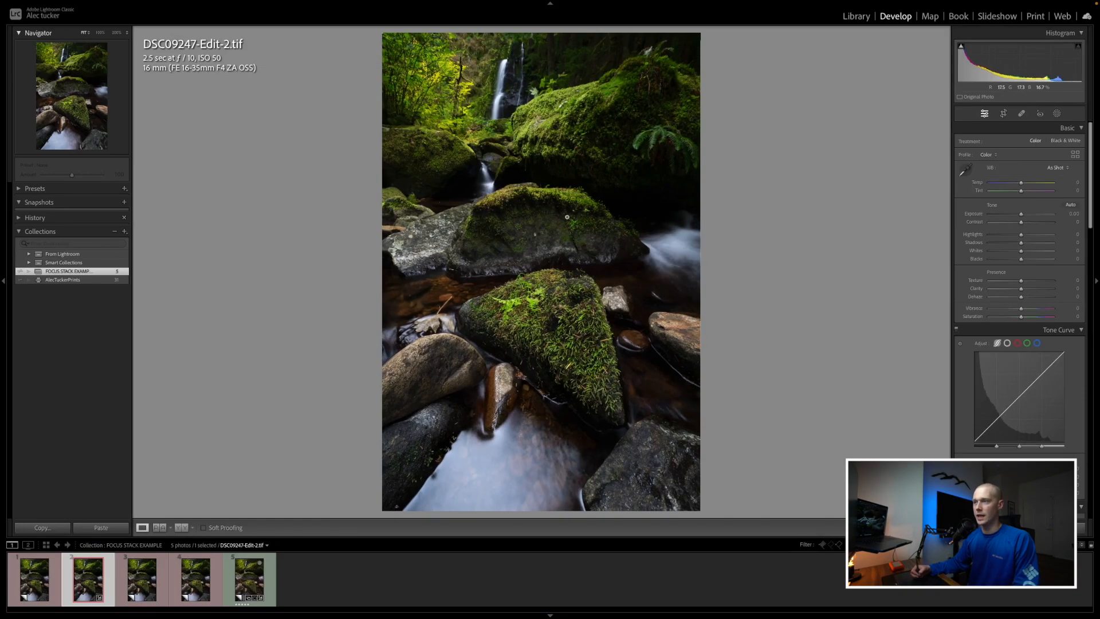
left_click(537, 244)
left_click_drag(556, 97, 552, 280)
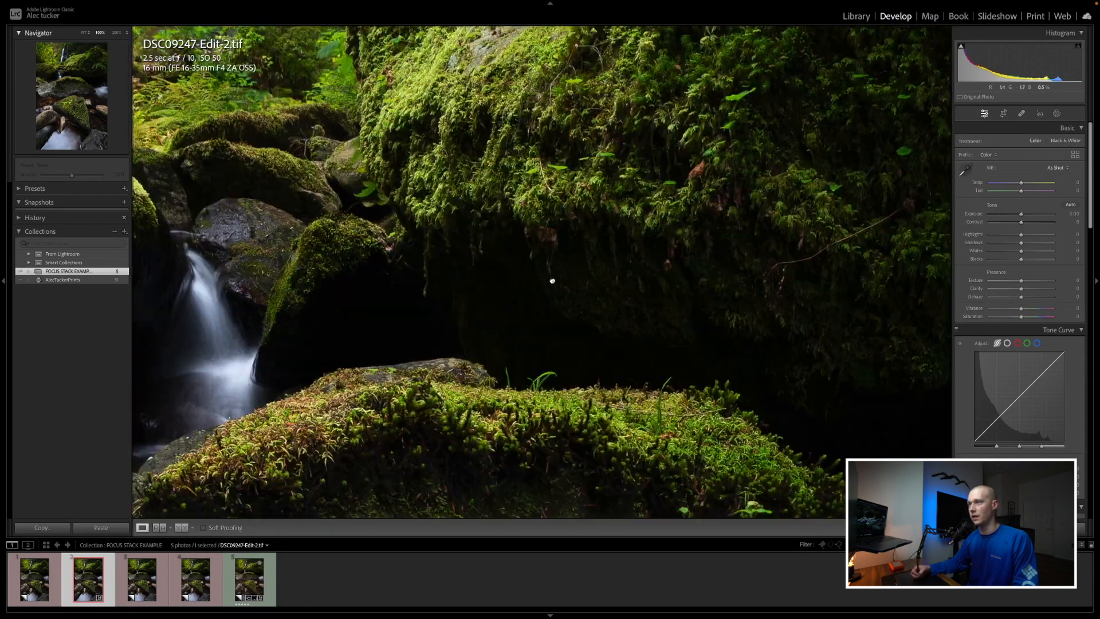
left_click(573, 298)
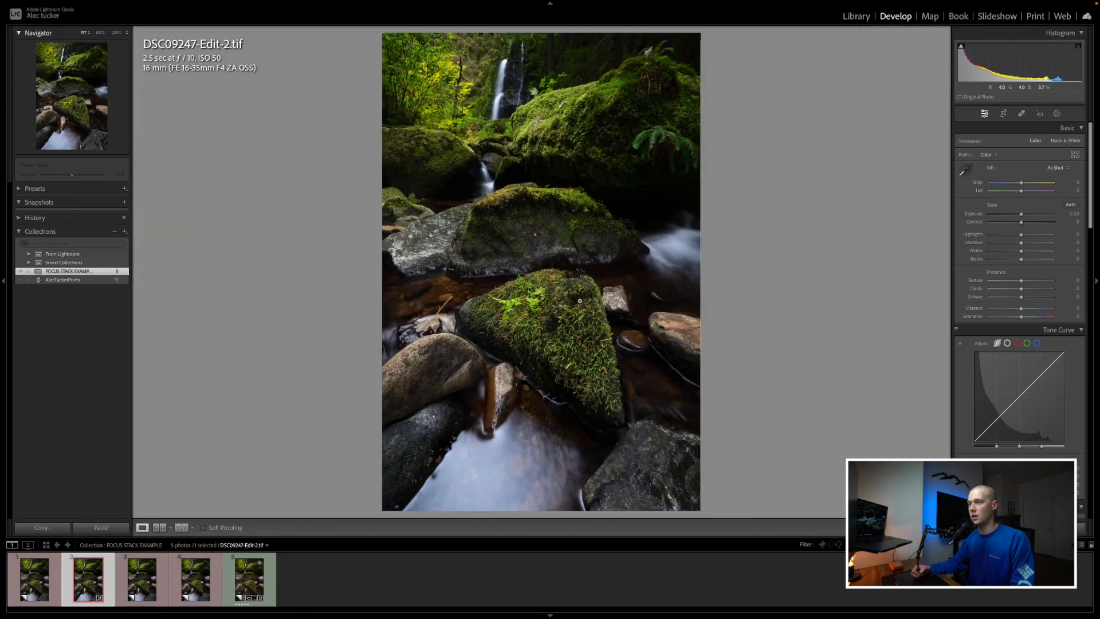
View the finished image with the surrounding interface blacked out, examine the waterfall up close, and restore the normal display
key("l")
key("l")
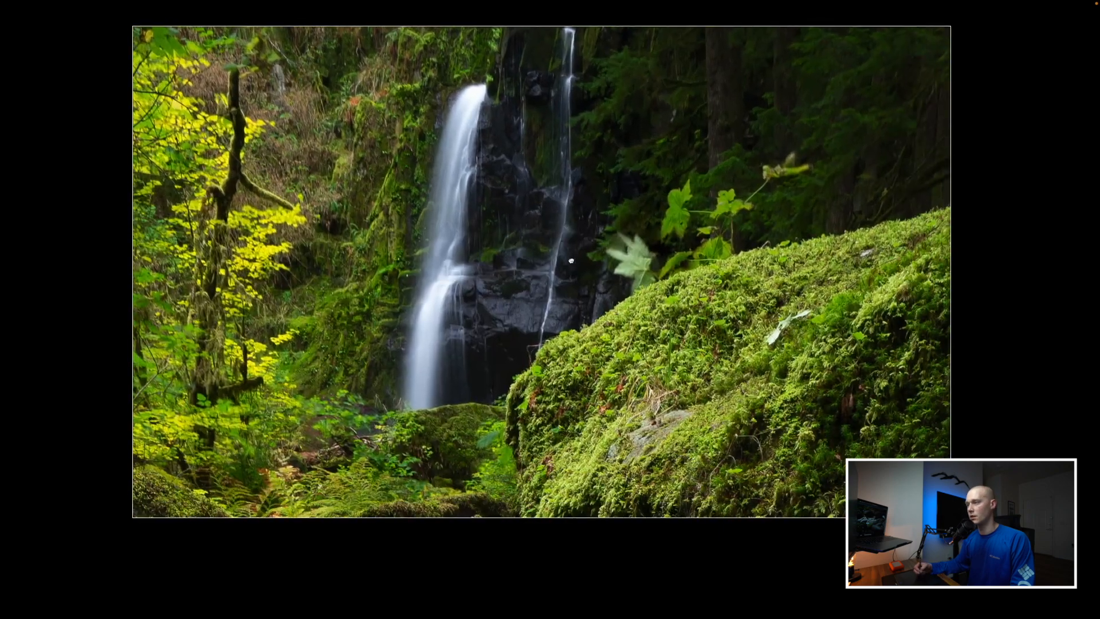
left_click(571, 250)
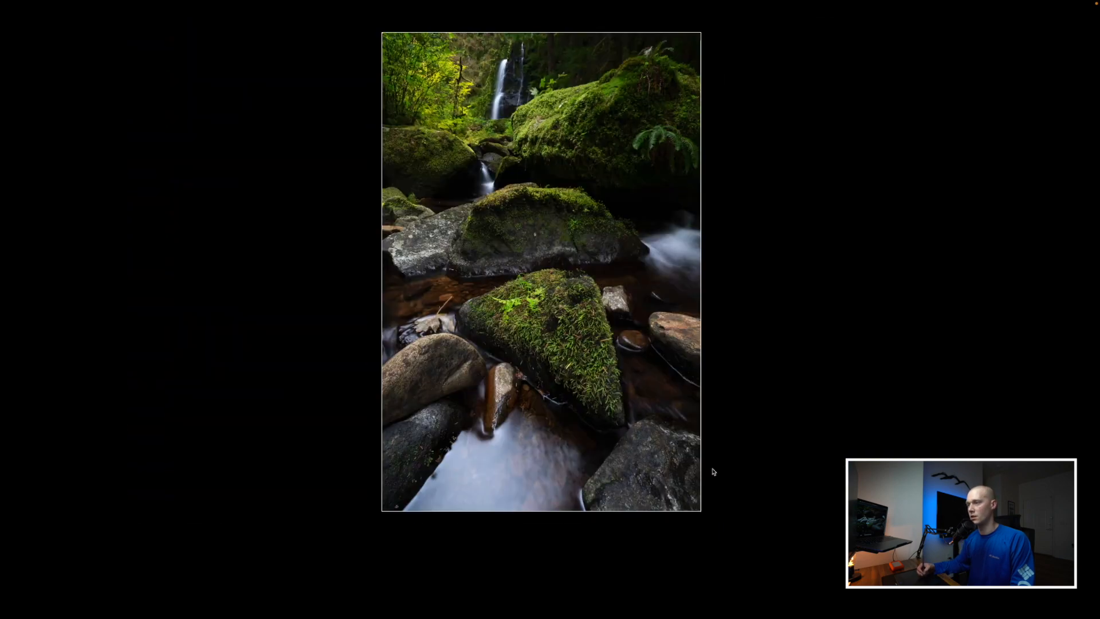
left_click(612, 434)
left_click(613, 431)
key("l")
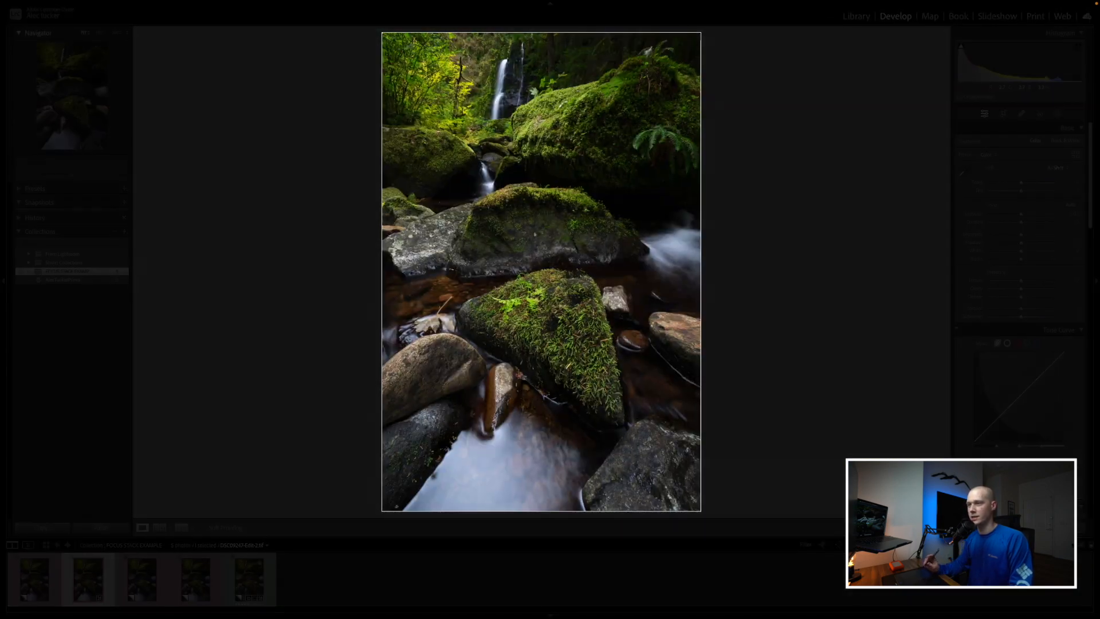